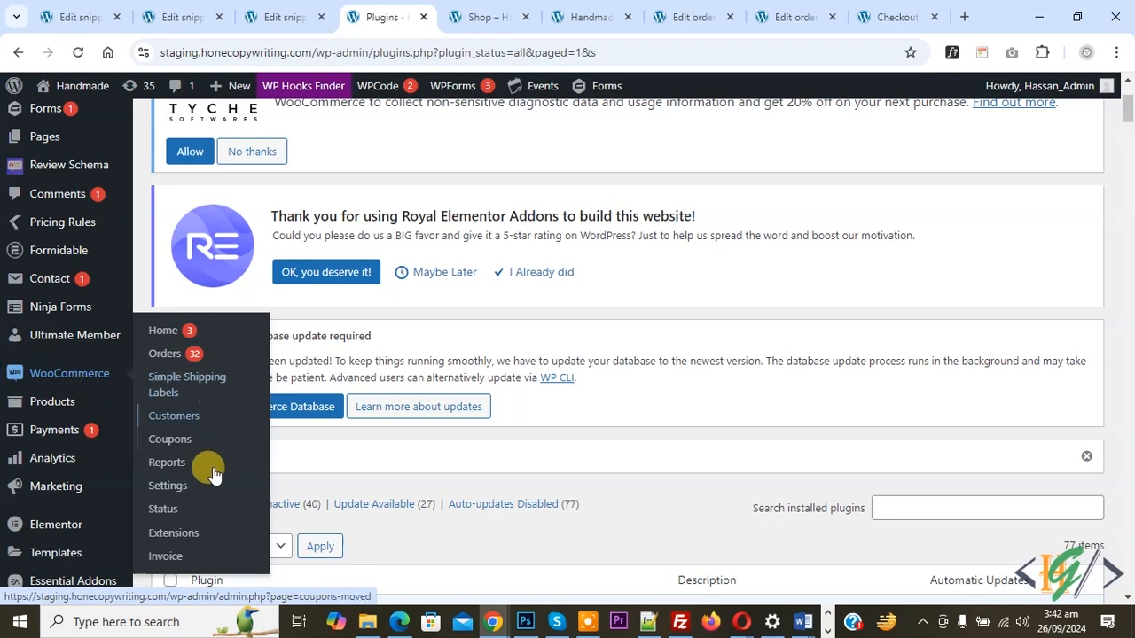
Step: Open the Invoice section of the WooCommerce settings
click(195, 494)
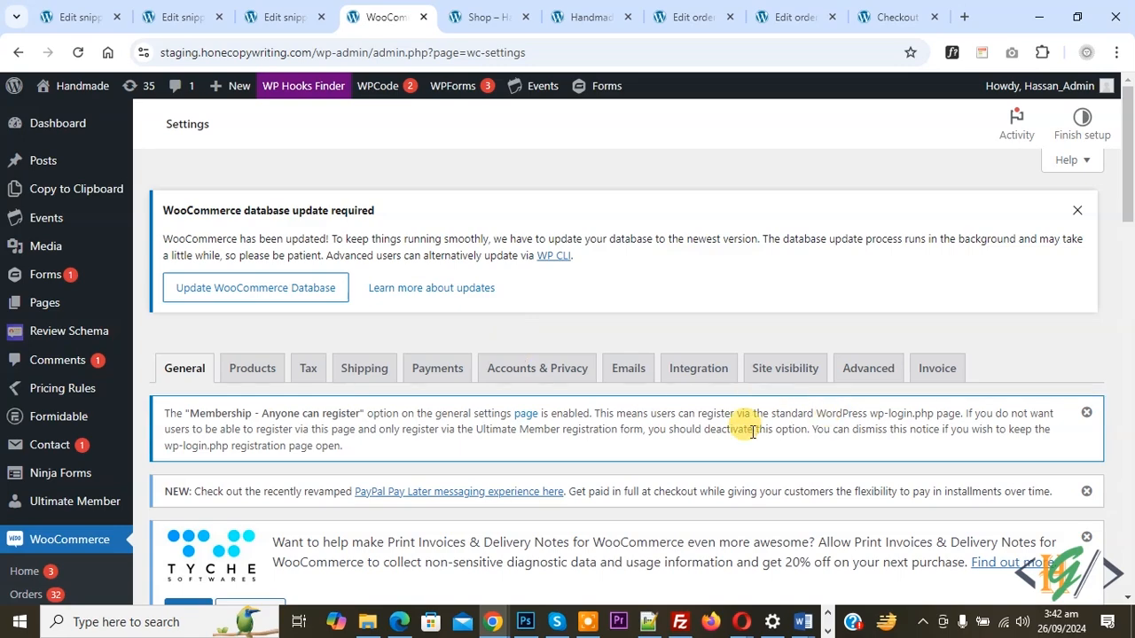
click(938, 381)
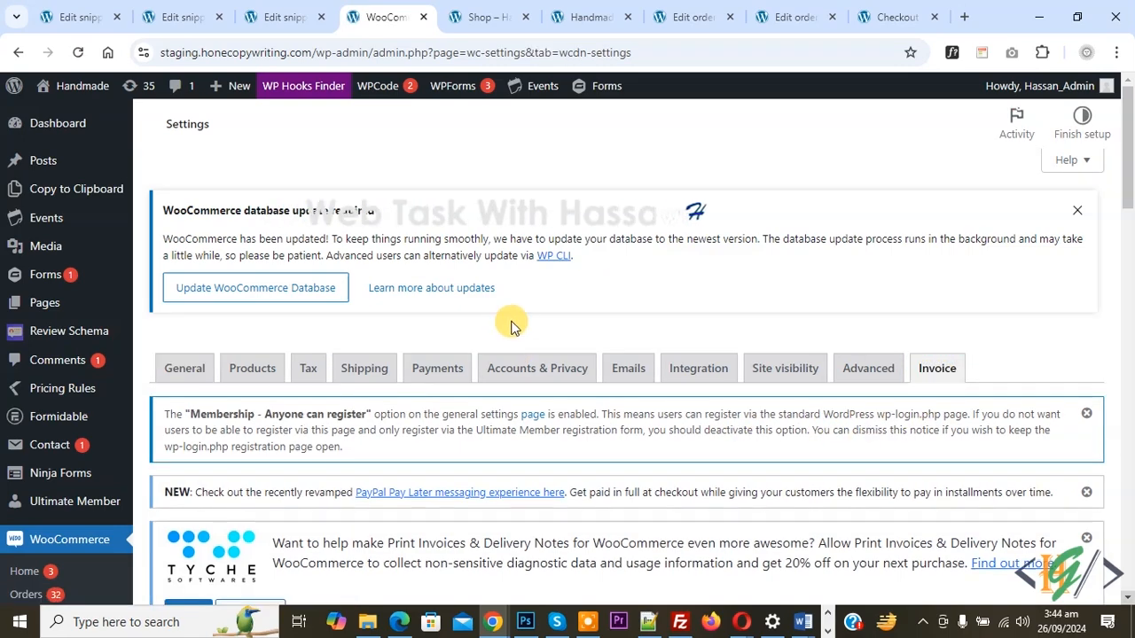
scroll(508, 322, down, 7)
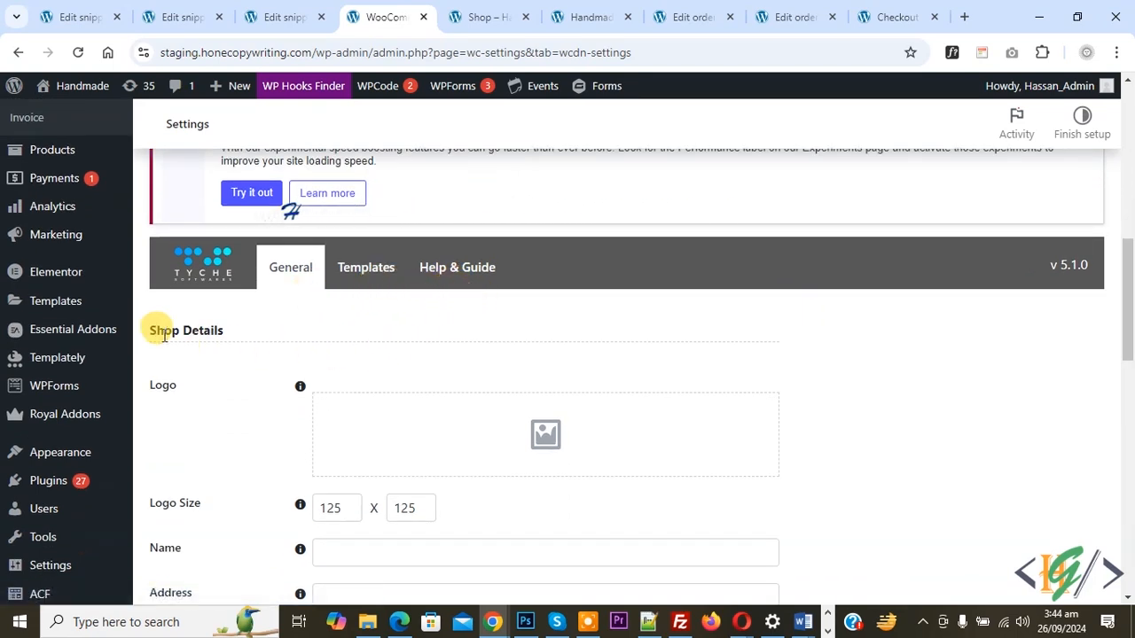
Step: Fill in the shop details: name WebTask With Hassan, address Pakistan, complimentary close Shop Website, policies Add Policies / Instruction, footer Thank You for Order
scroll(287, 340, down, 1)
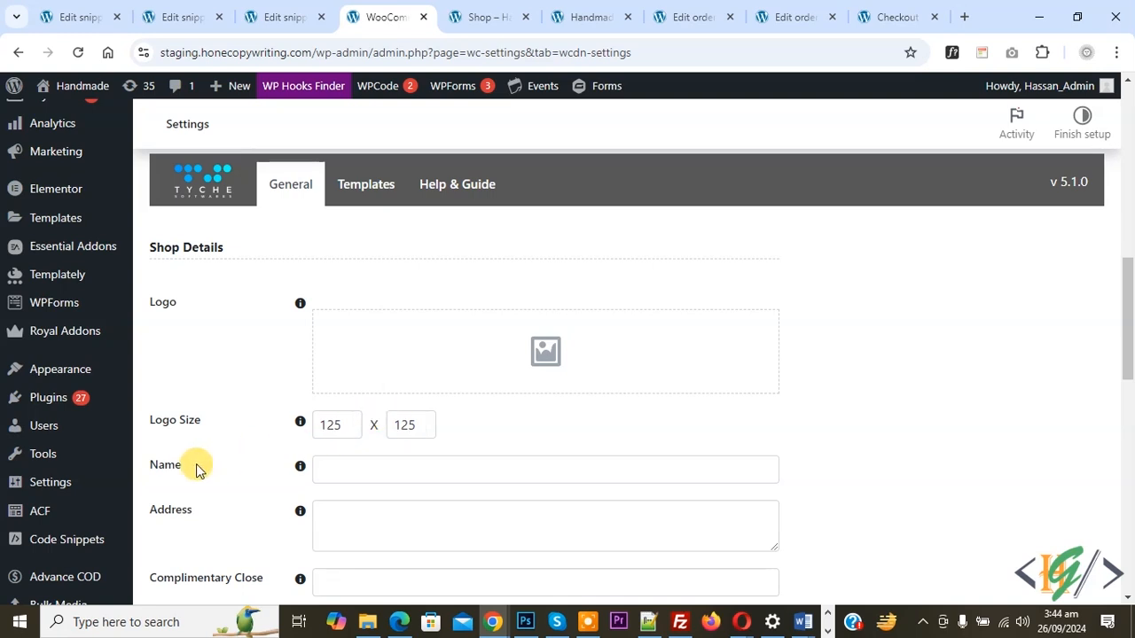
scroll(195, 464, down, 1)
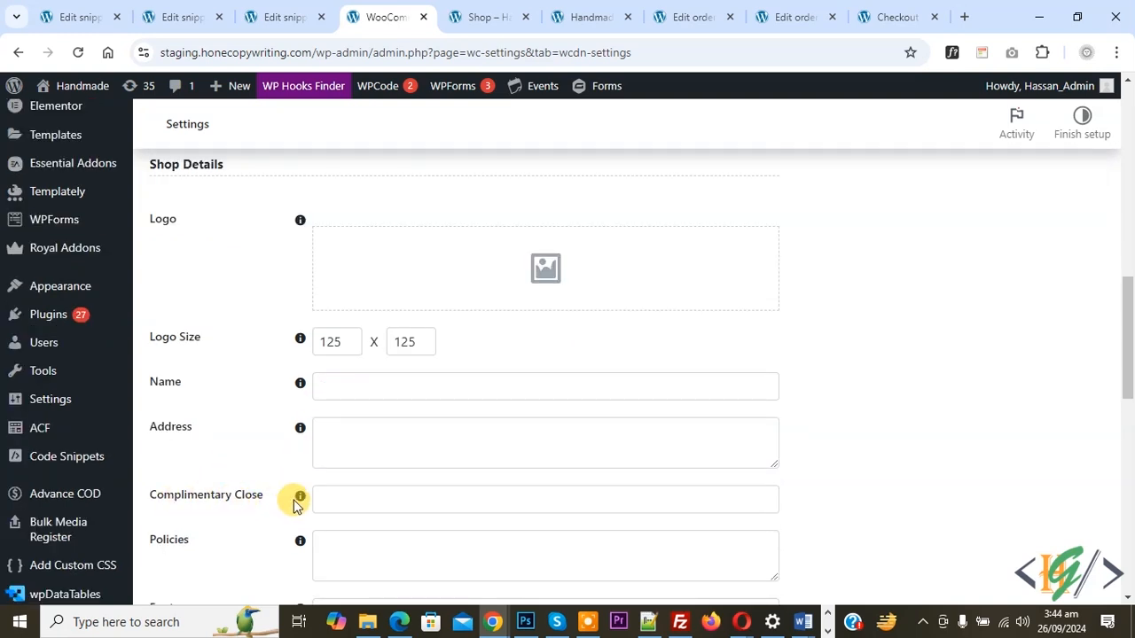
scroll(354, 509, down, 1)
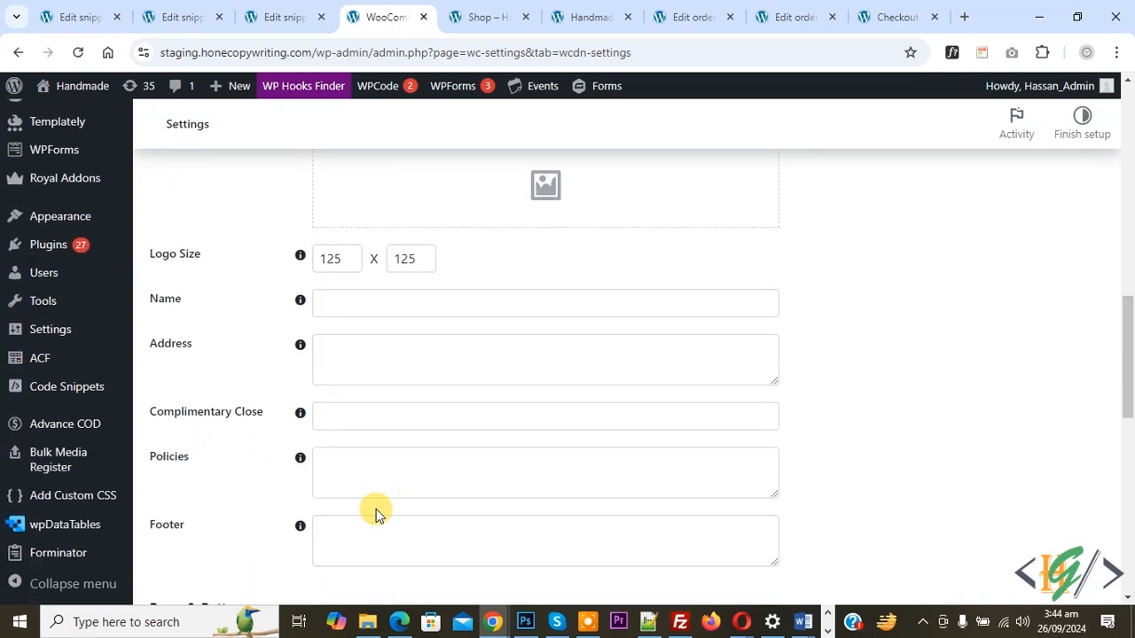
scroll(363, 497, down, 1)
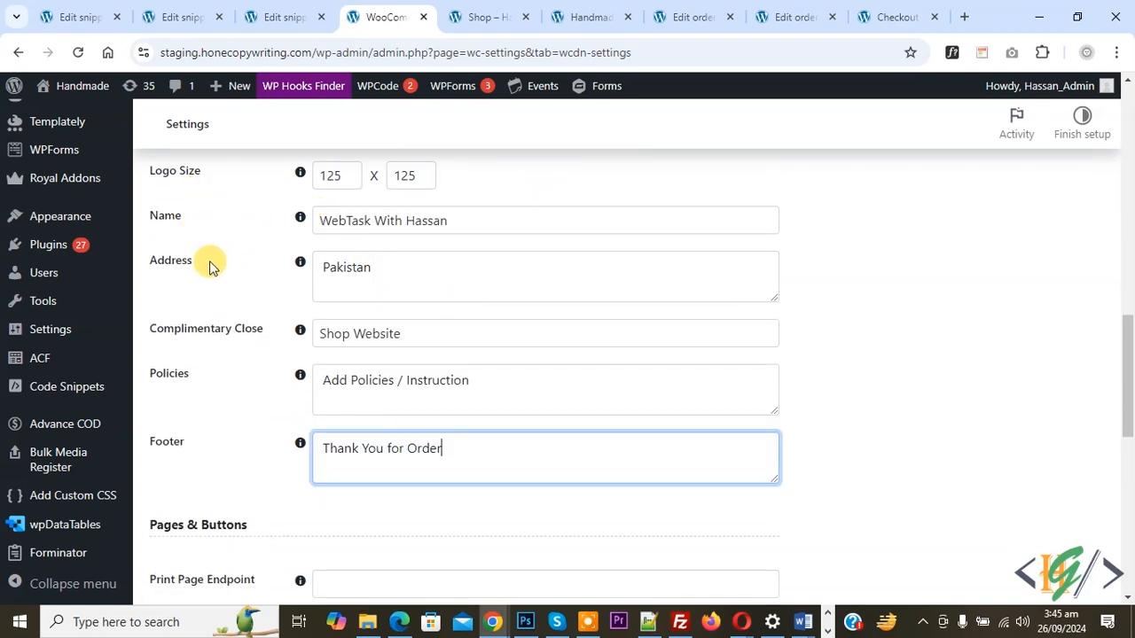
mouse_move(300, 332)
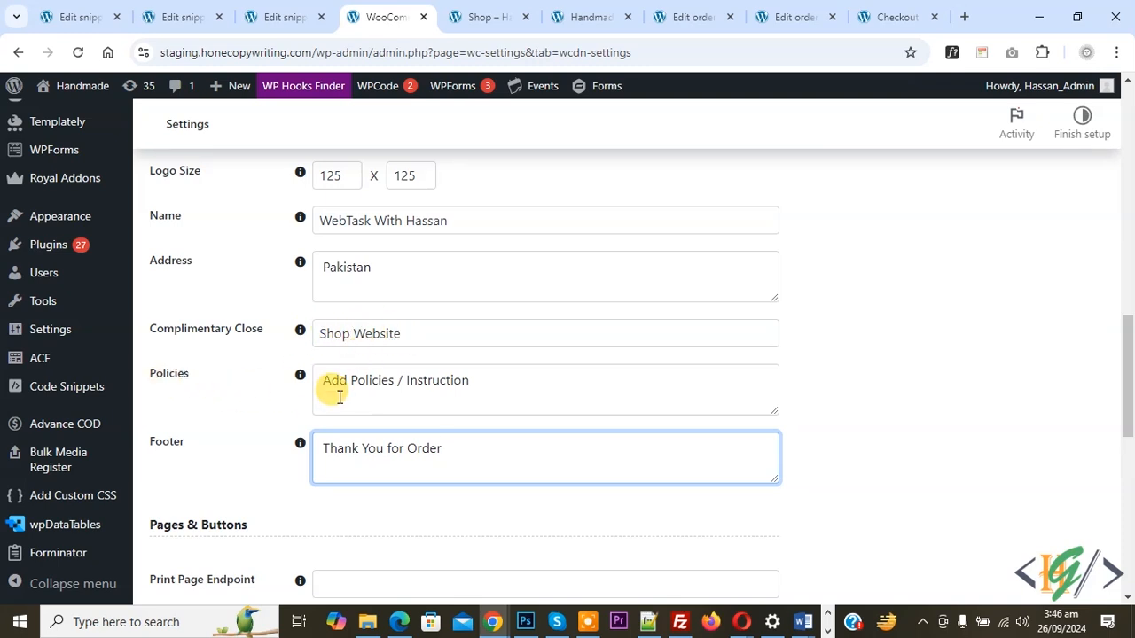
Step: Check the available template types, keep Default, and save the general invoice settings
scroll(390, 257, down, 3)
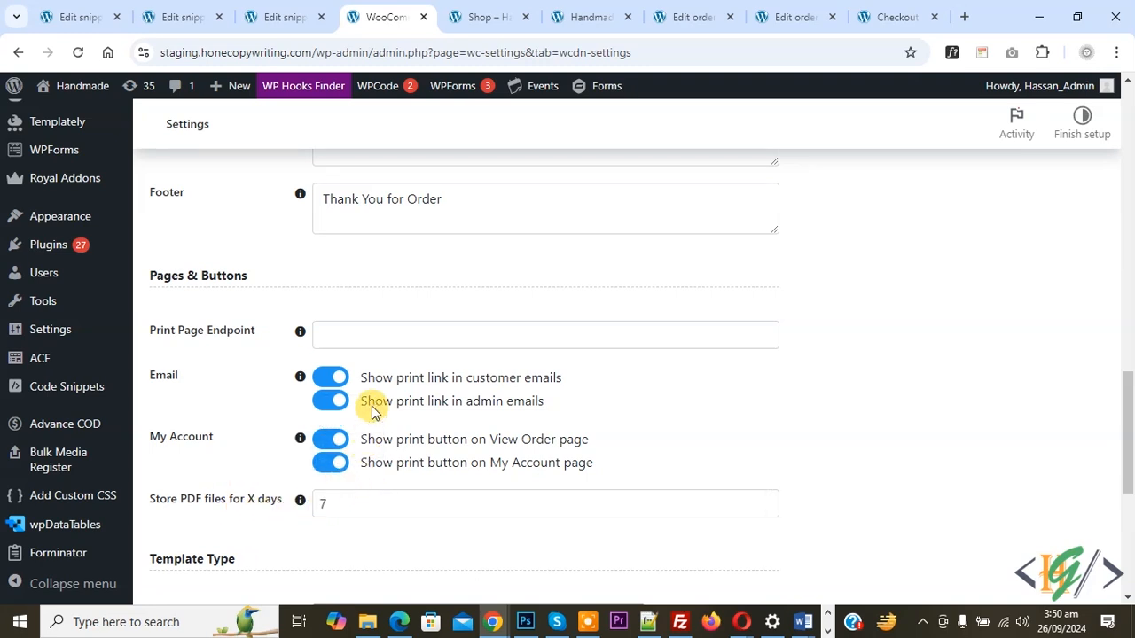
scroll(372, 410, down, 3)
click(440, 367)
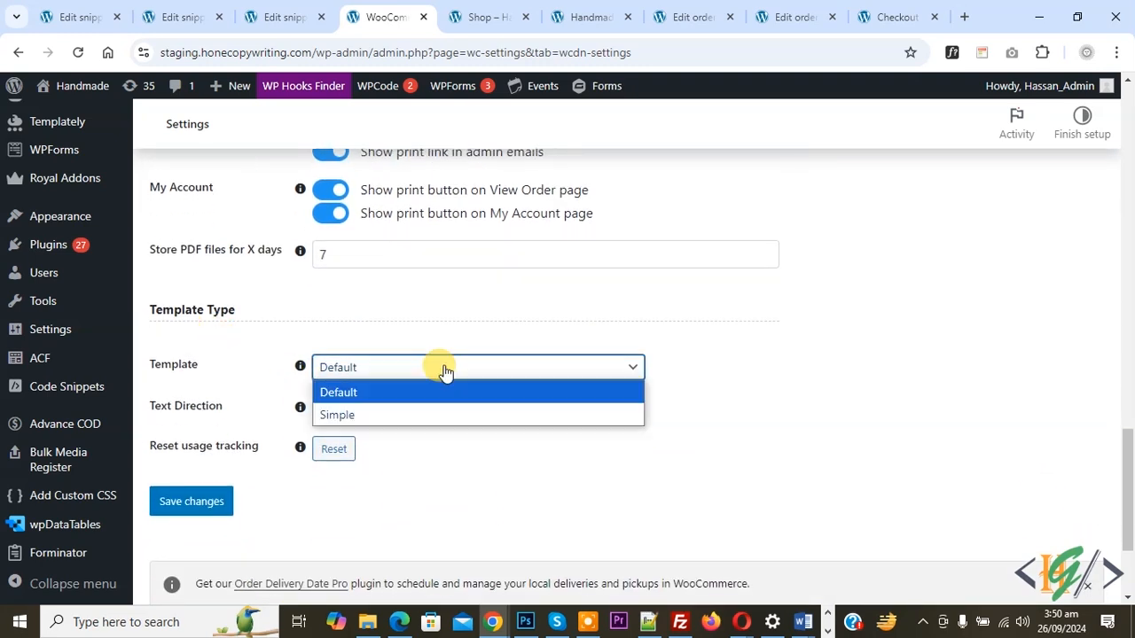
click(671, 439)
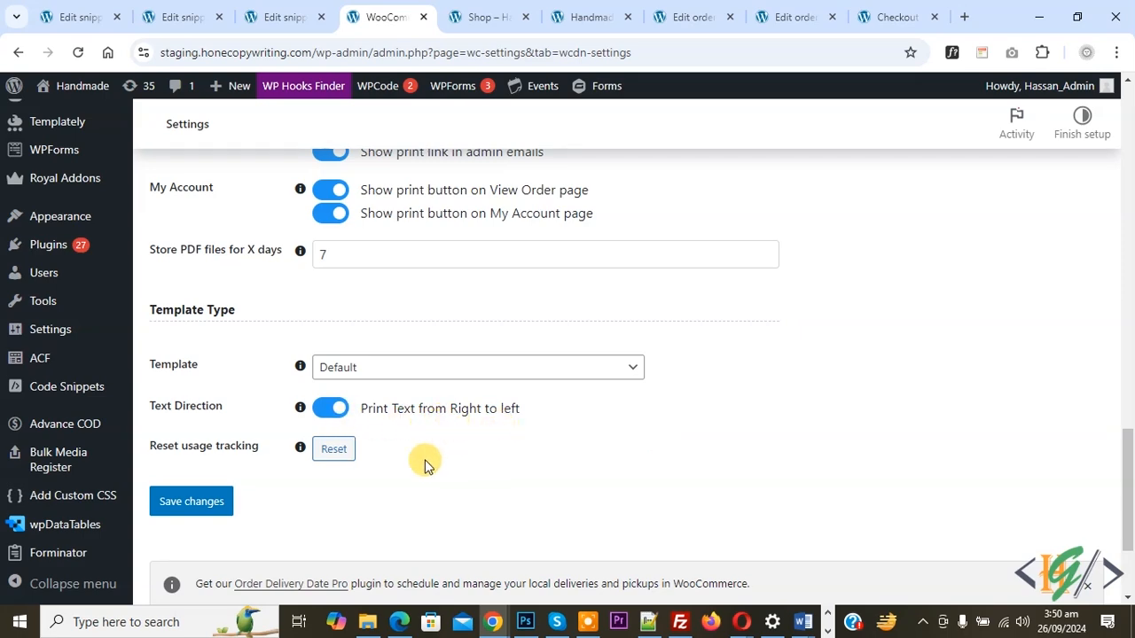
click(203, 501)
Step: Open the plugin's template settings and choose the Invoice document for customization
scroll(524, 231, down, 10)
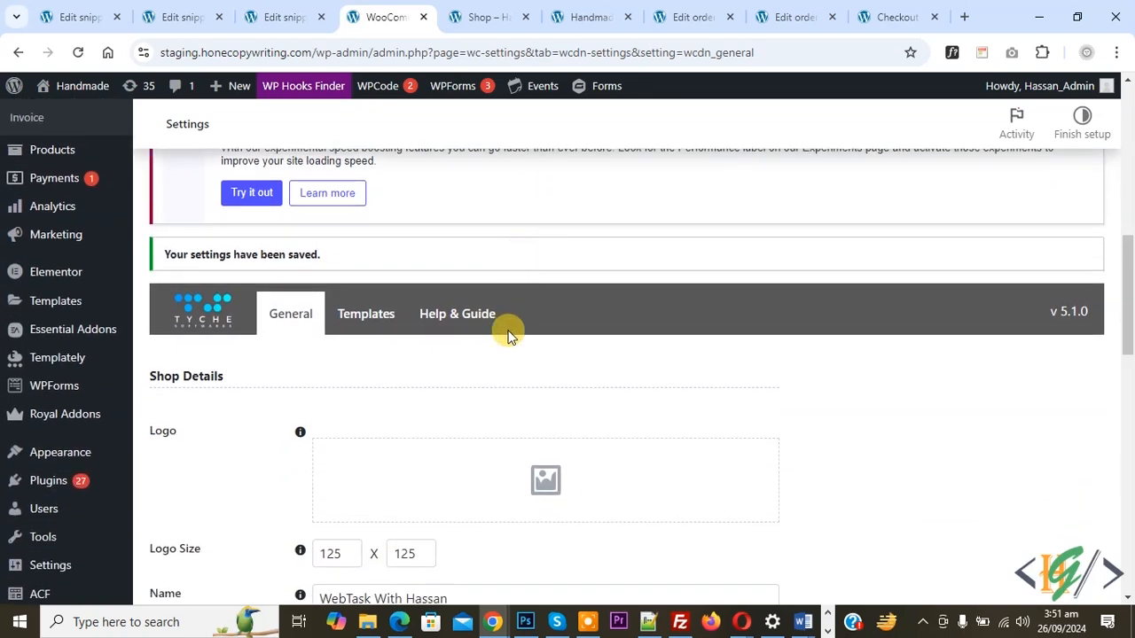
click(375, 326)
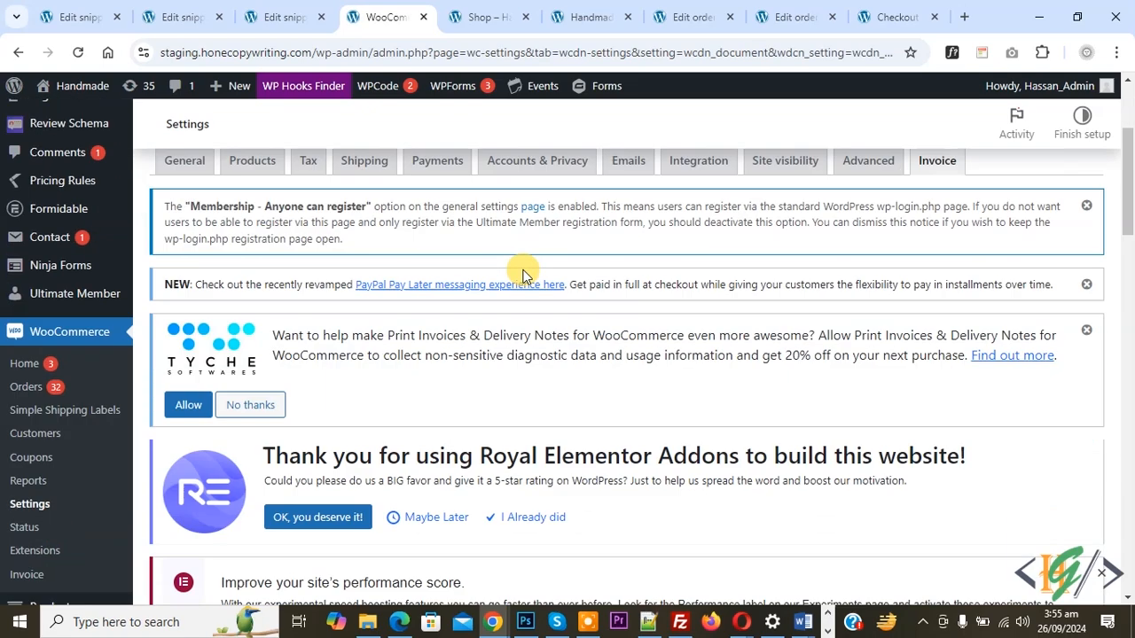
scroll(523, 269, down, 10)
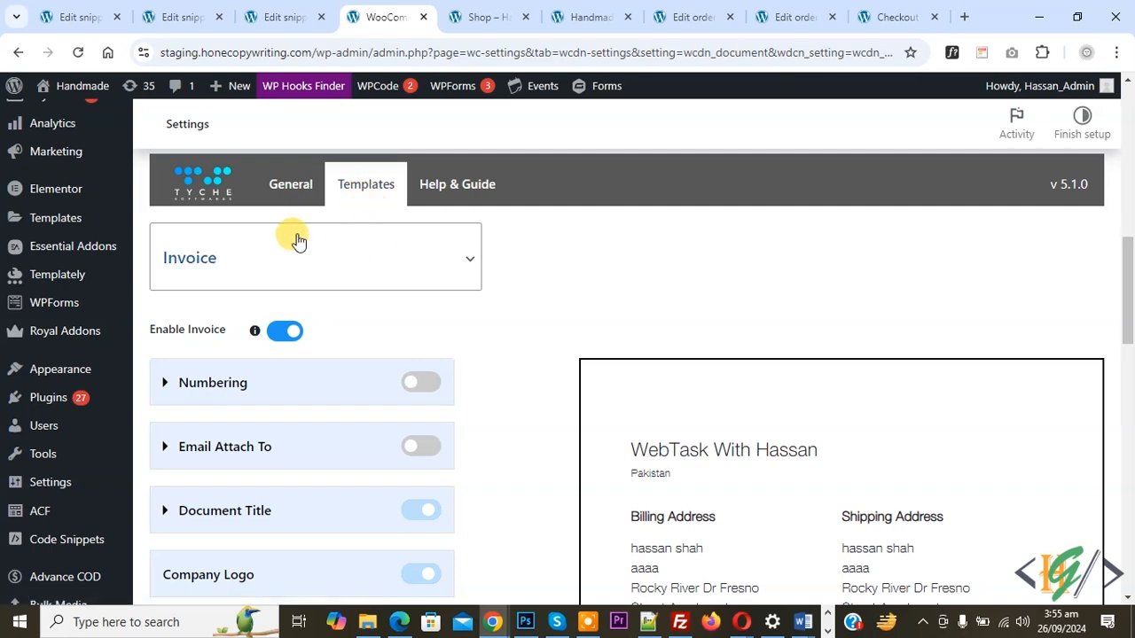
click(425, 266)
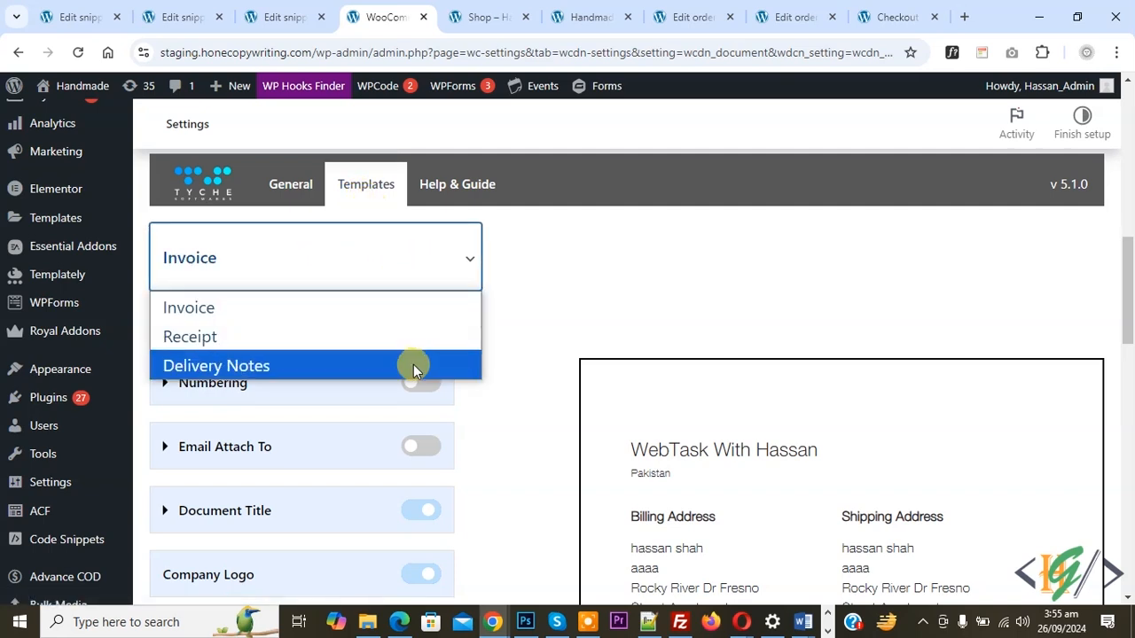
click(369, 310)
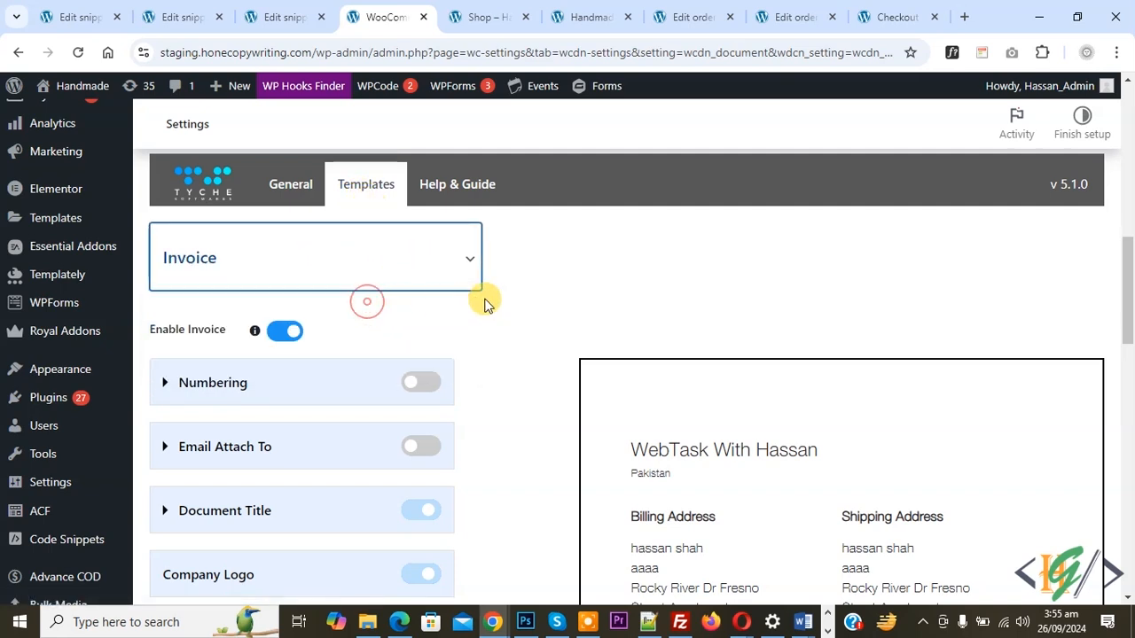
Step: Examine the invoice preview, including its addresses, order details, product table, policies and footer text
scroll(612, 284, down, 1)
scroll(618, 297, down, 1)
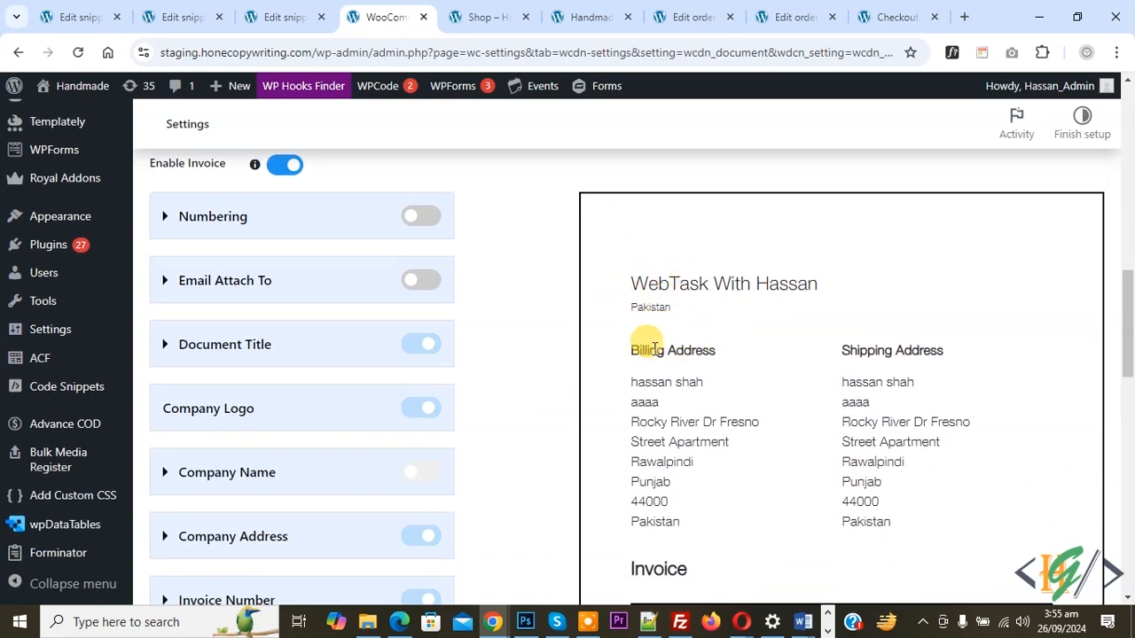
scroll(720, 403, down, 1)
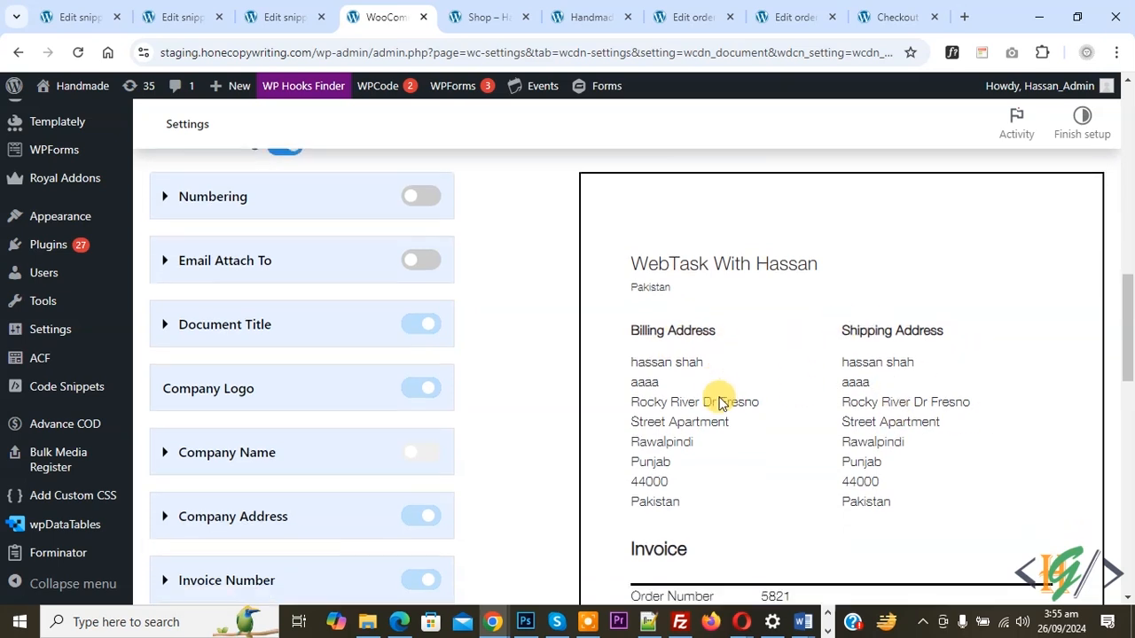
scroll(720, 404, down, 3)
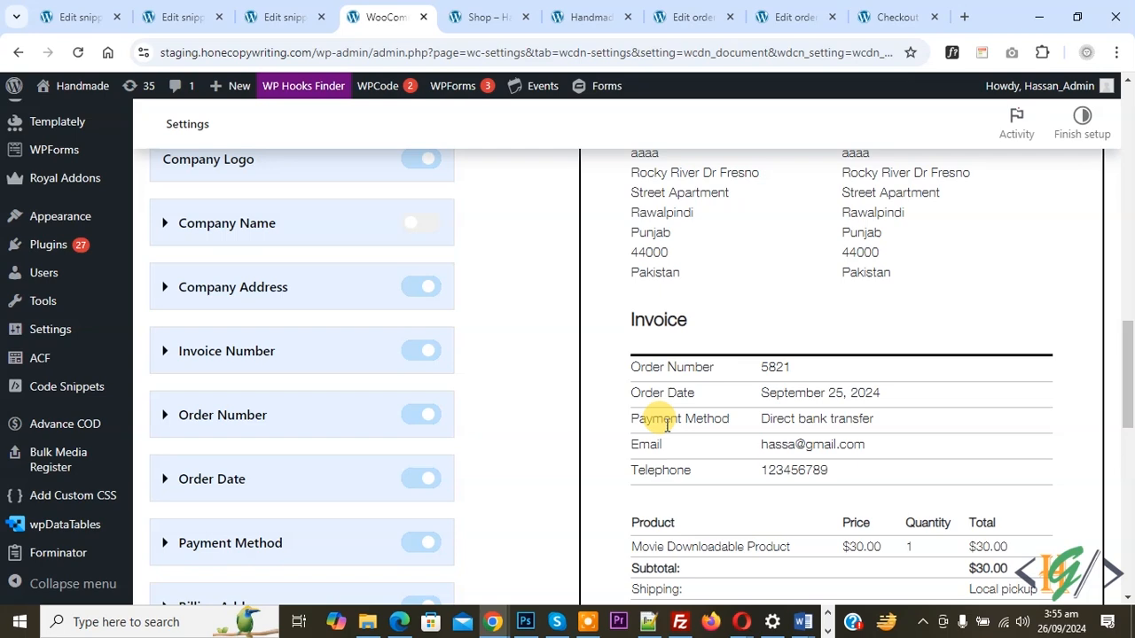
scroll(713, 404, down, 3)
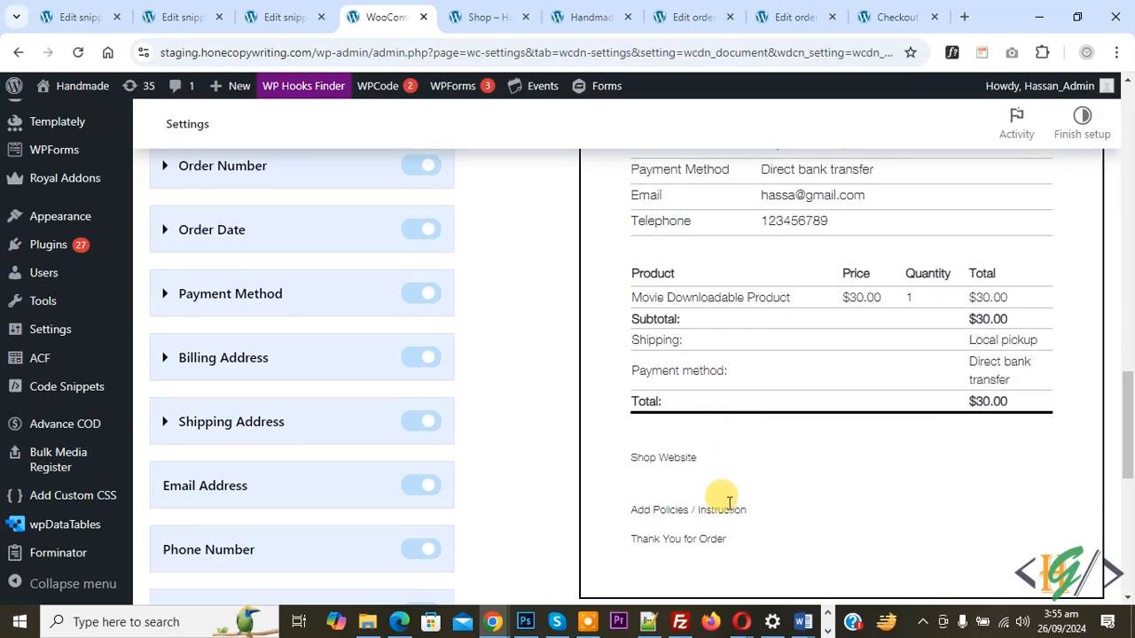
drag(636, 538, 773, 543)
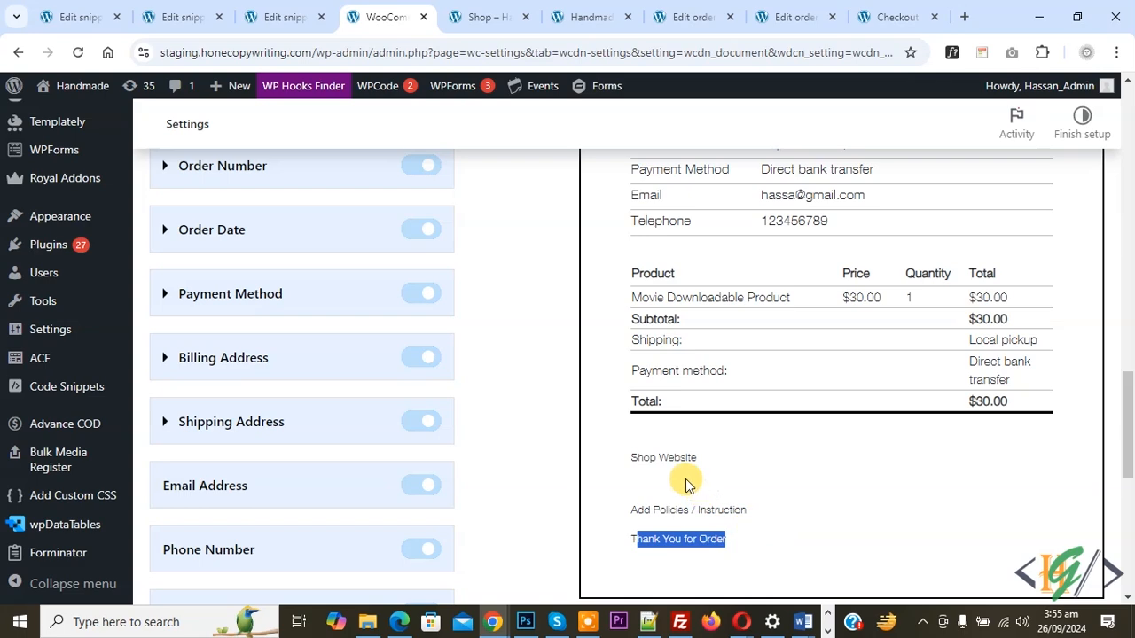
scroll(551, 440, up, 6)
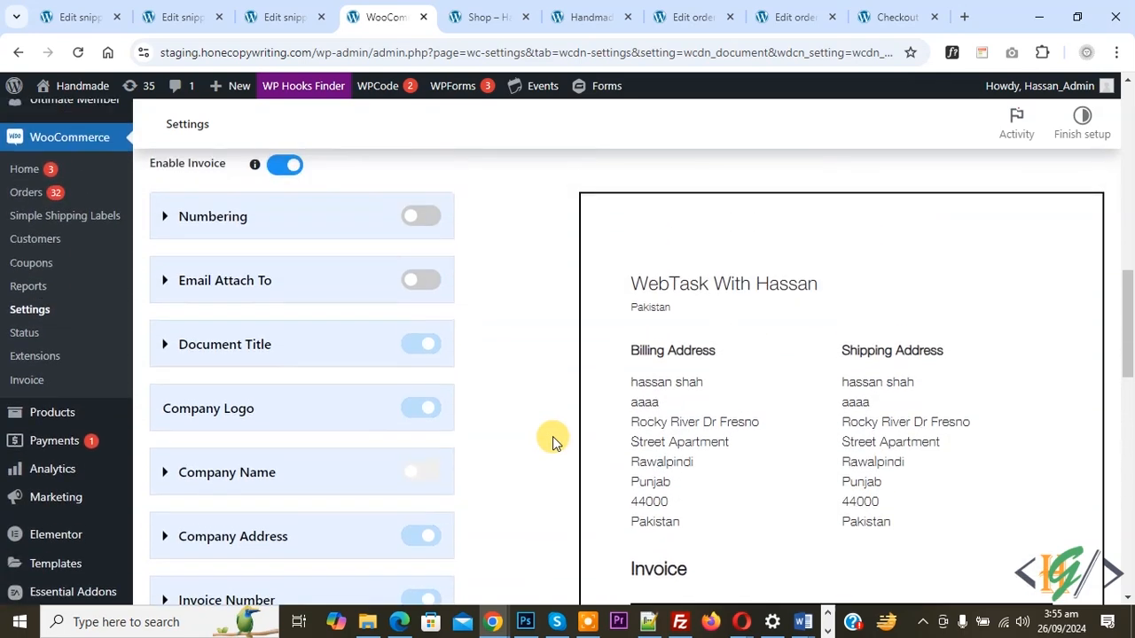
Step: Try the invoice Numbering switch and expand its next number, suffix and prefix options
scroll(551, 441, up, 1)
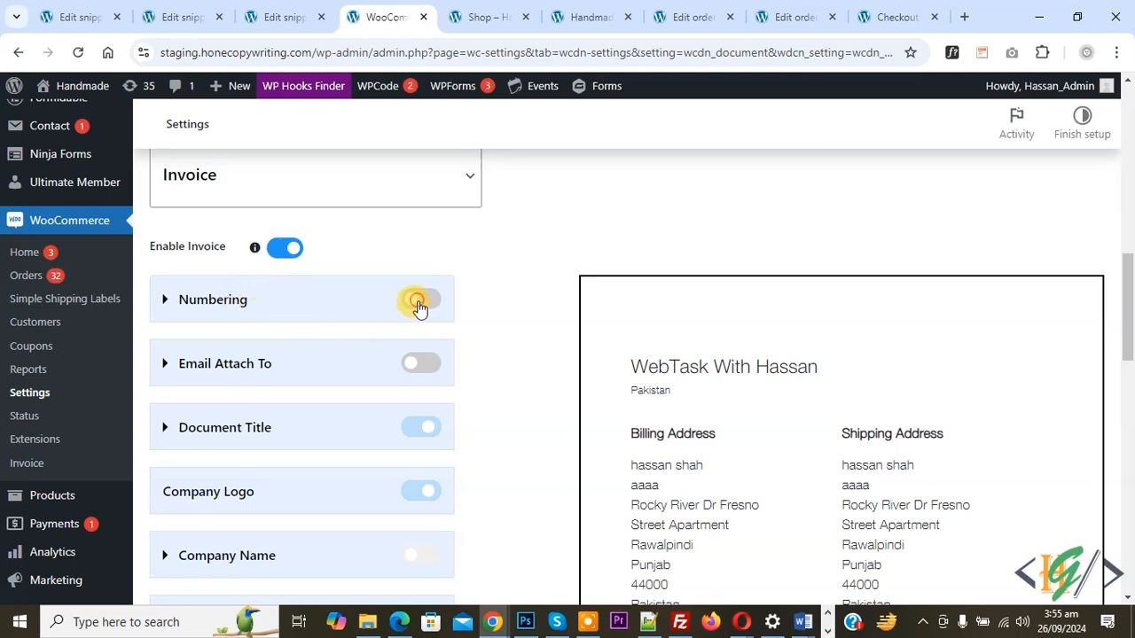
click(420, 301)
click(281, 305)
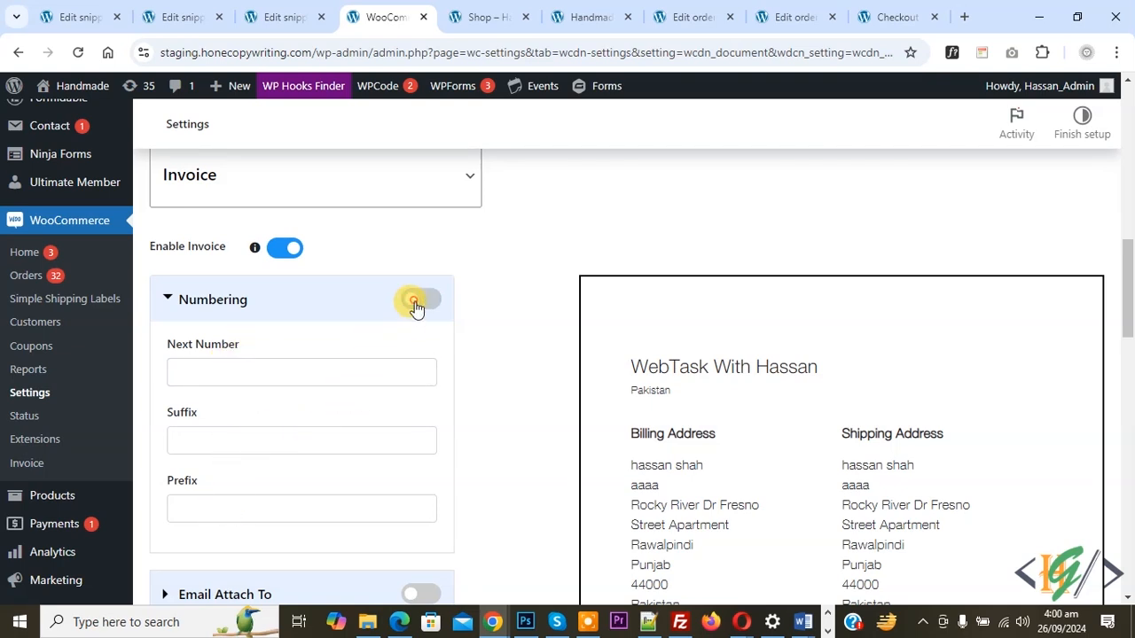
Step: Try enabling Email Attach To for the invoice, view its options, and switch it back off
scroll(354, 332, down, 3)
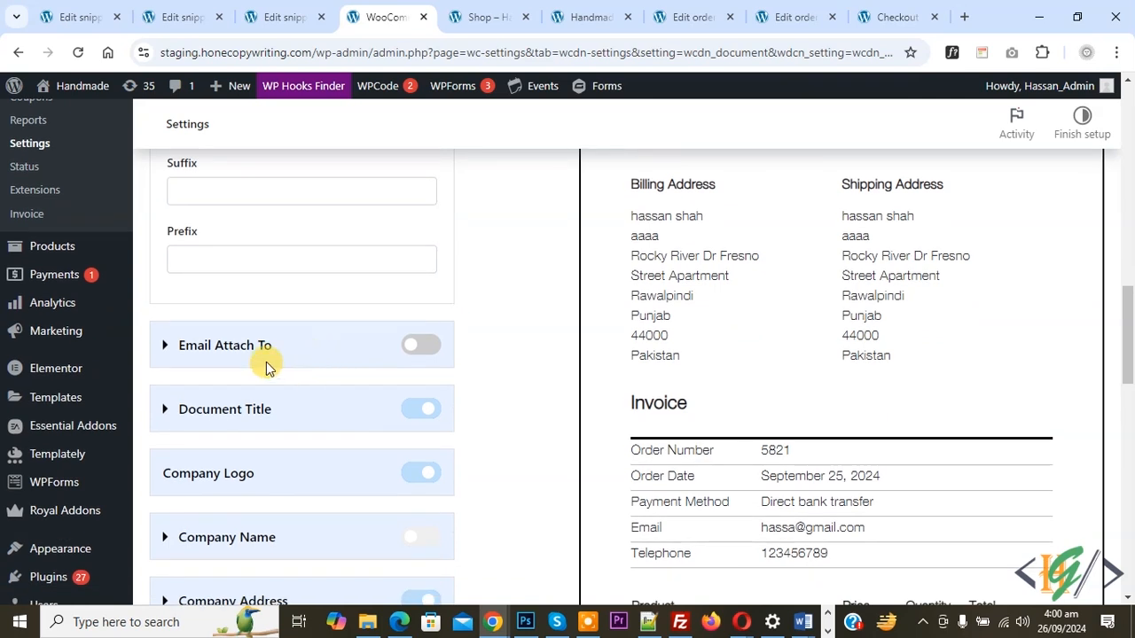
click(422, 348)
click(338, 354)
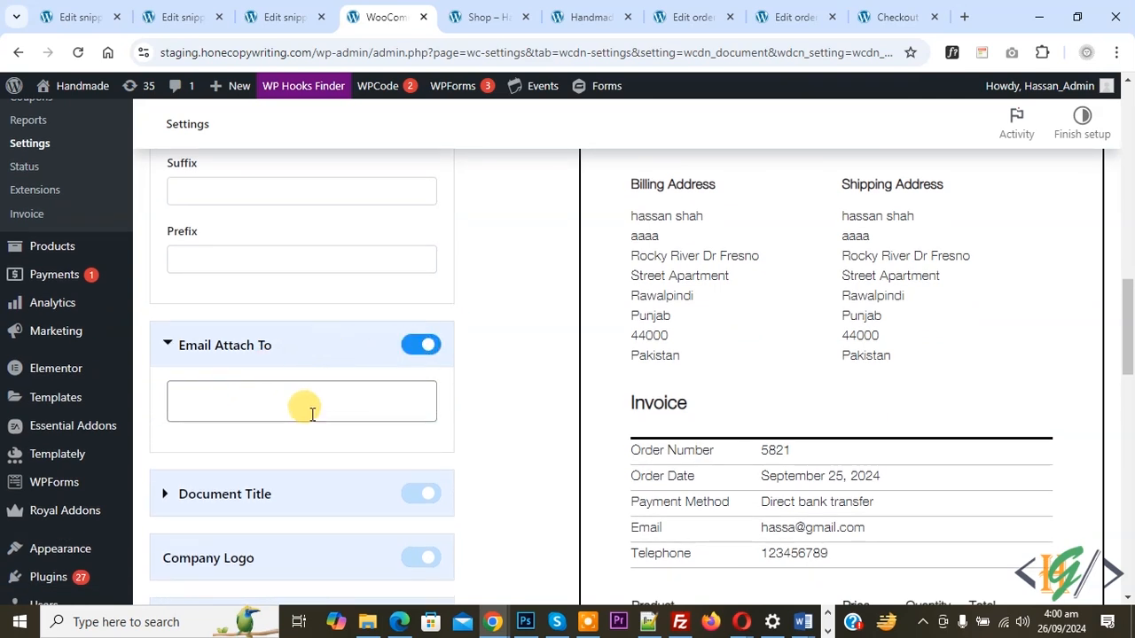
click(420, 345)
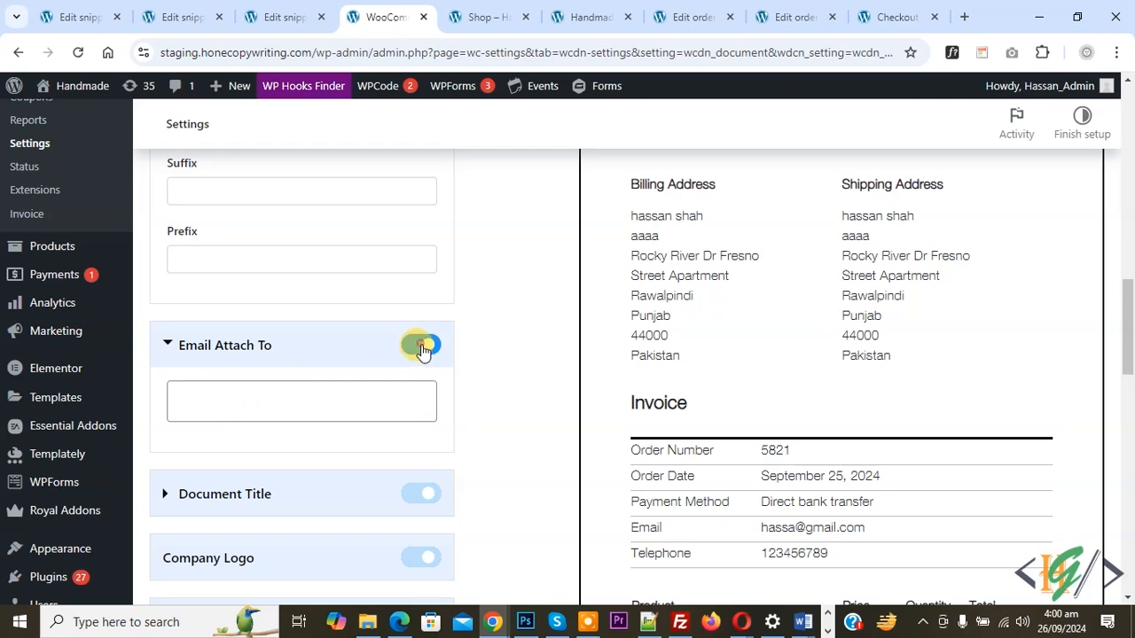
Step: Review the remaining invoice template sections through Footer and save the template settings
scroll(306, 373, down, 2)
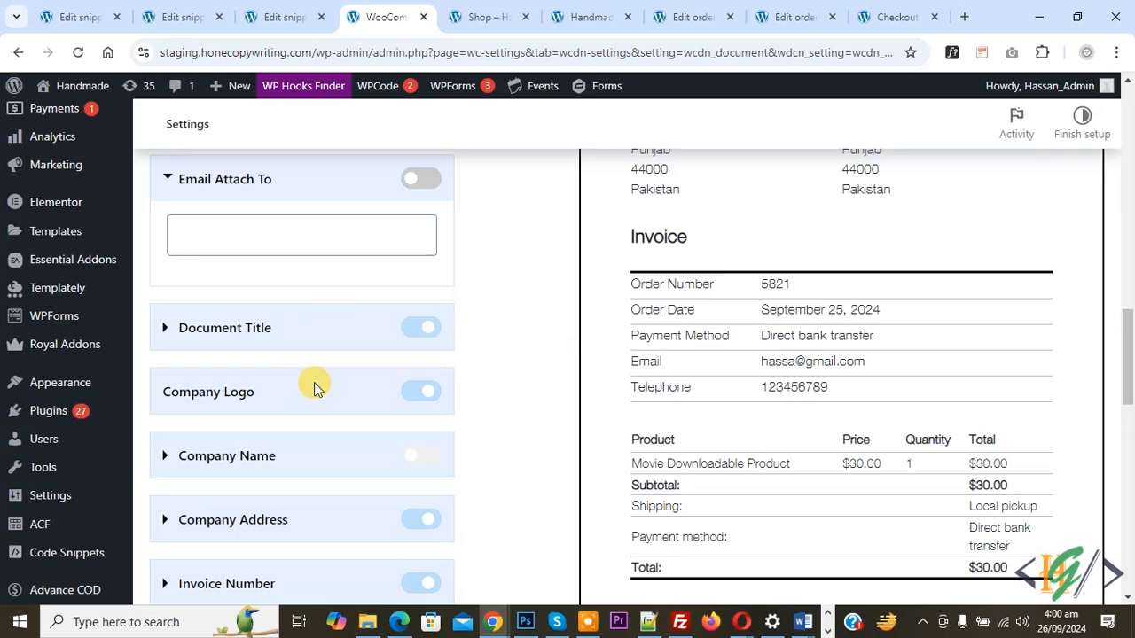
scroll(322, 362, down, 1)
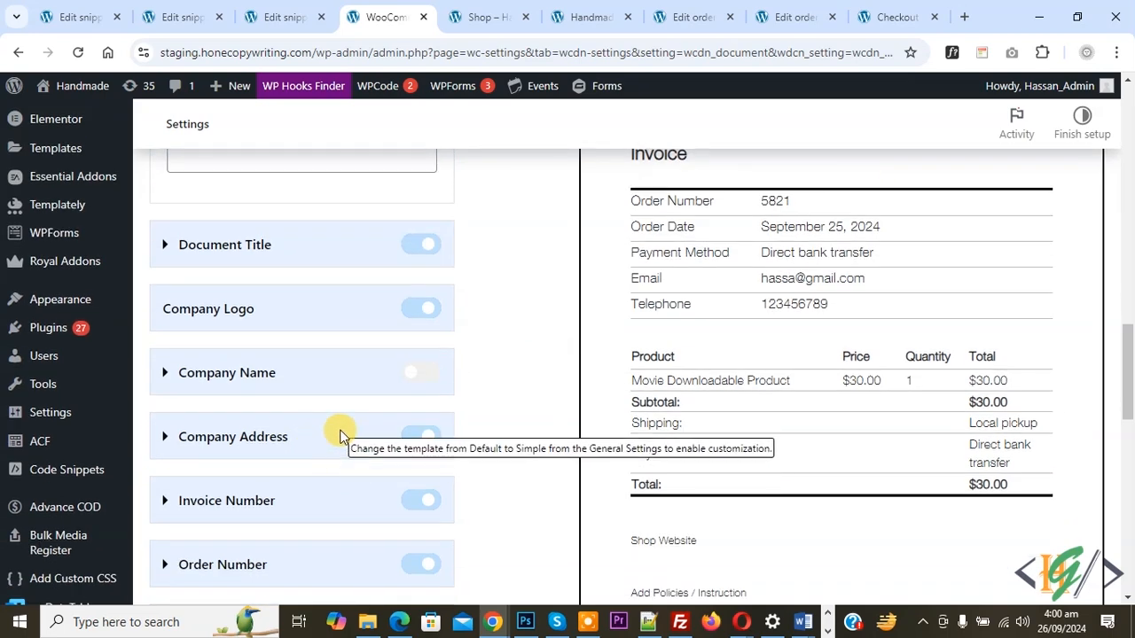
scroll(354, 423, down, 3)
scroll(399, 454, down, 5)
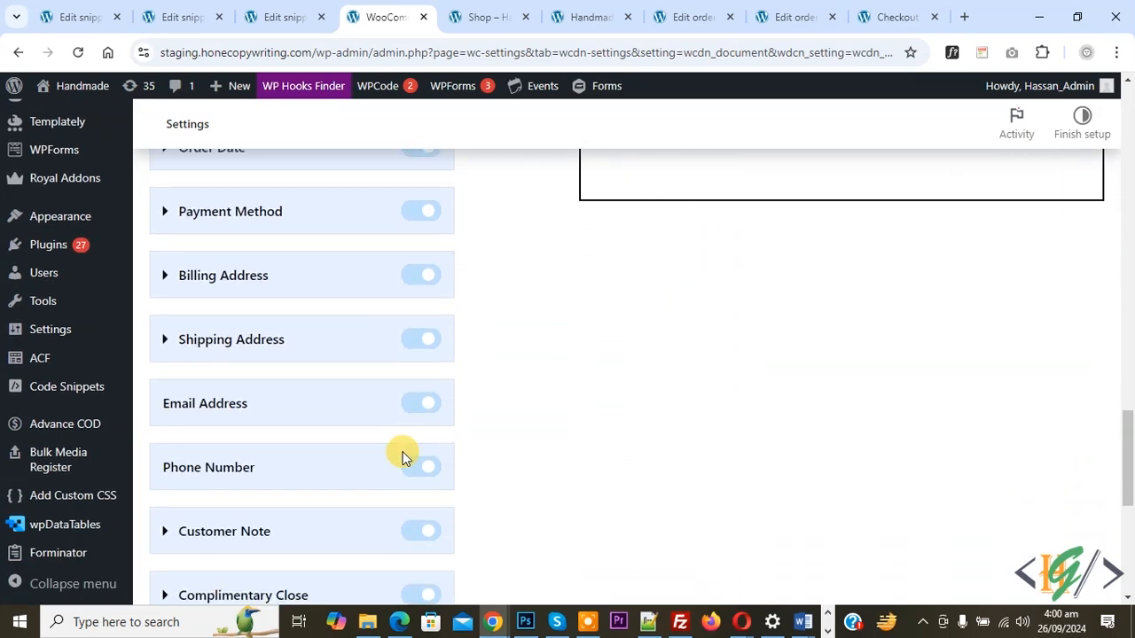
scroll(513, 376, up, 6)
scroll(514, 368, down, 10)
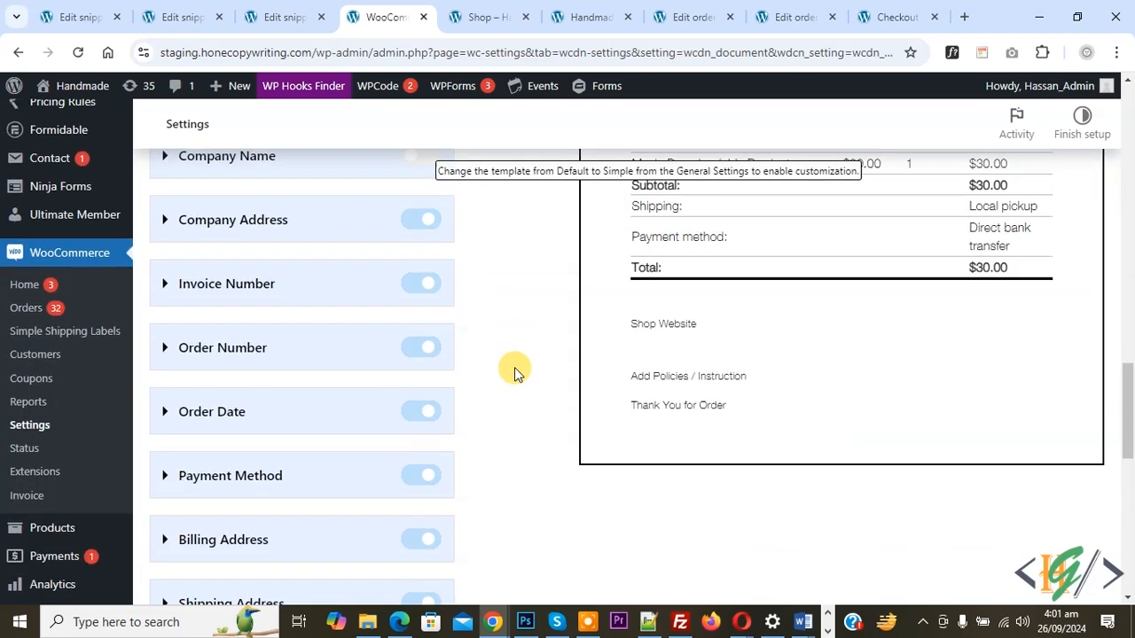
click(190, 370)
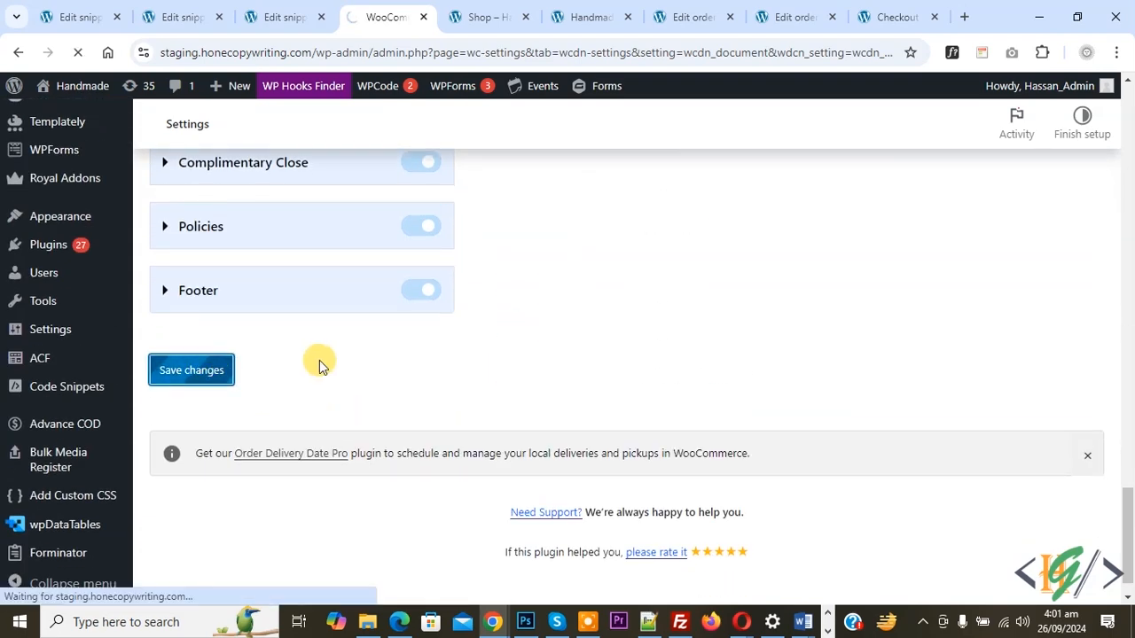
Step: Open the WooCommerce orders list in a new browser tab and go to the order entries
scroll(446, 228, down, 4)
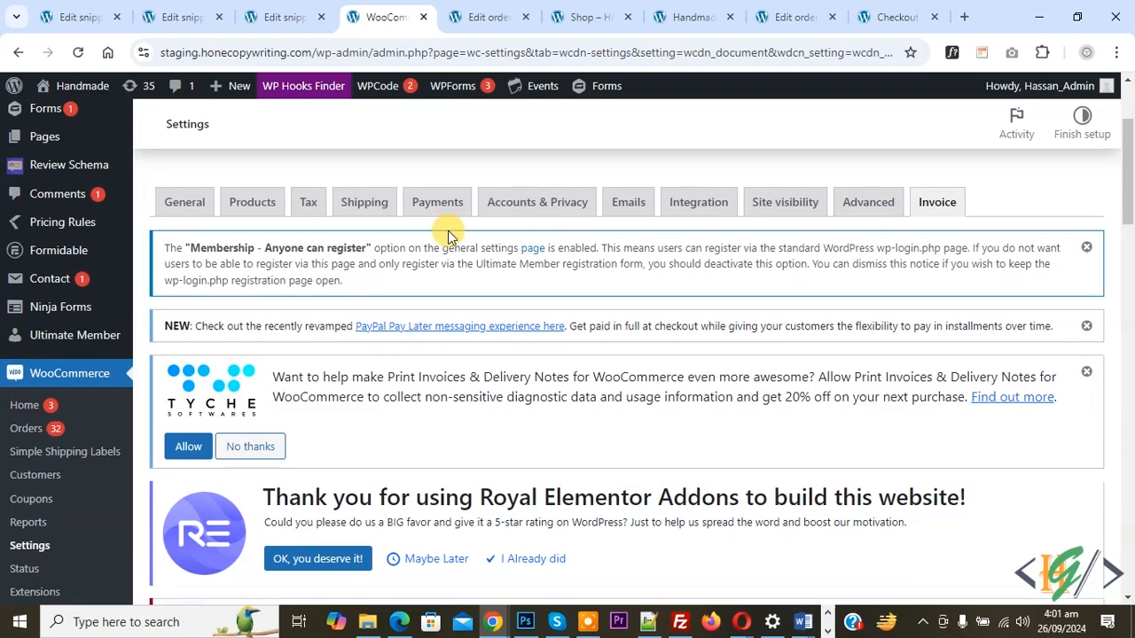
right_click(53, 265)
click(133, 276)
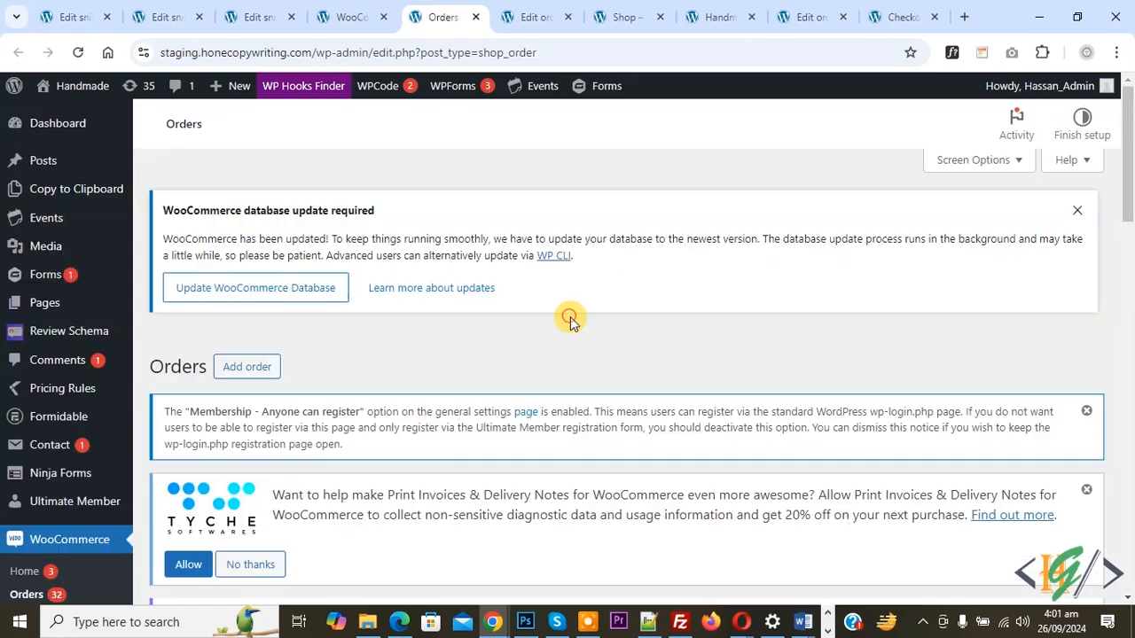
scroll(570, 316, down, 6)
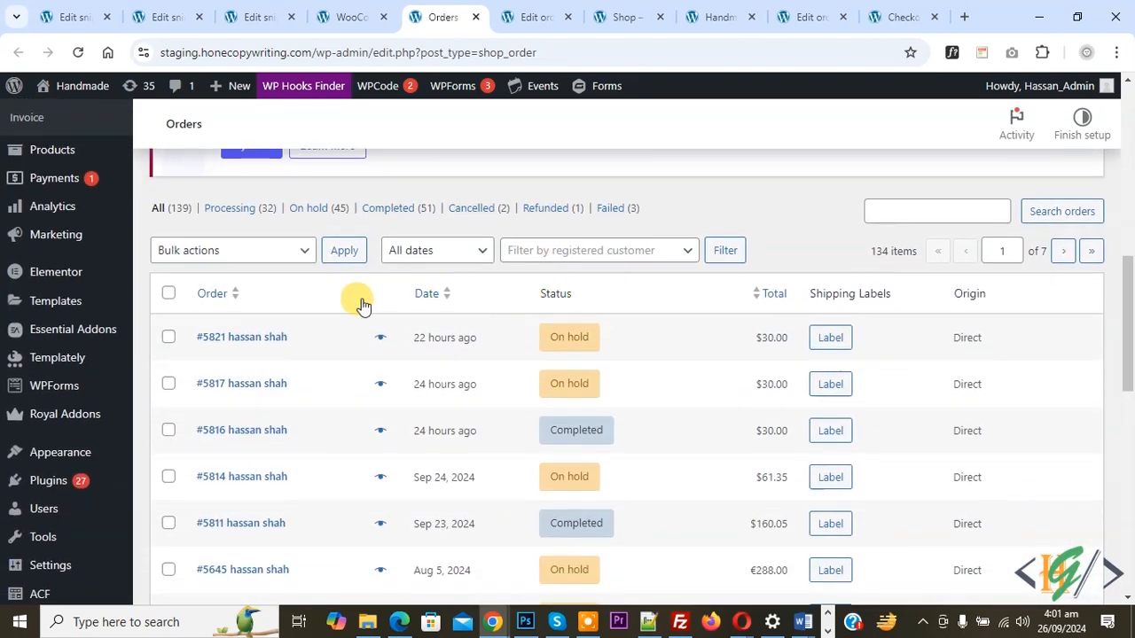
Step: Run the Print Invoice bulk action on the three most recent orders in the list
click(245, 253)
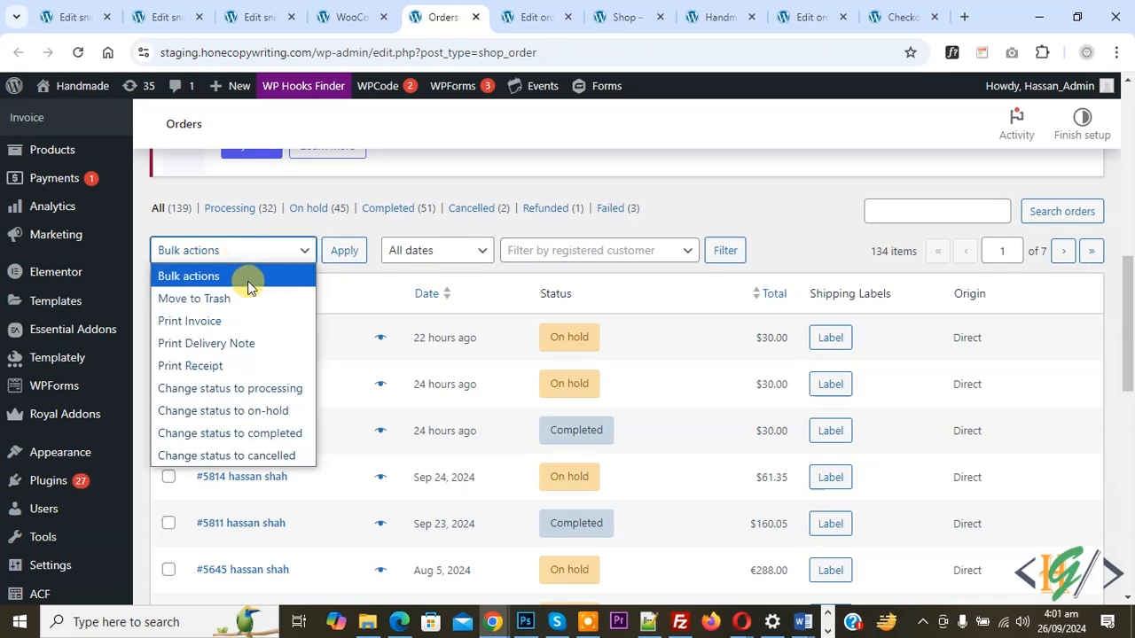
click(189, 323)
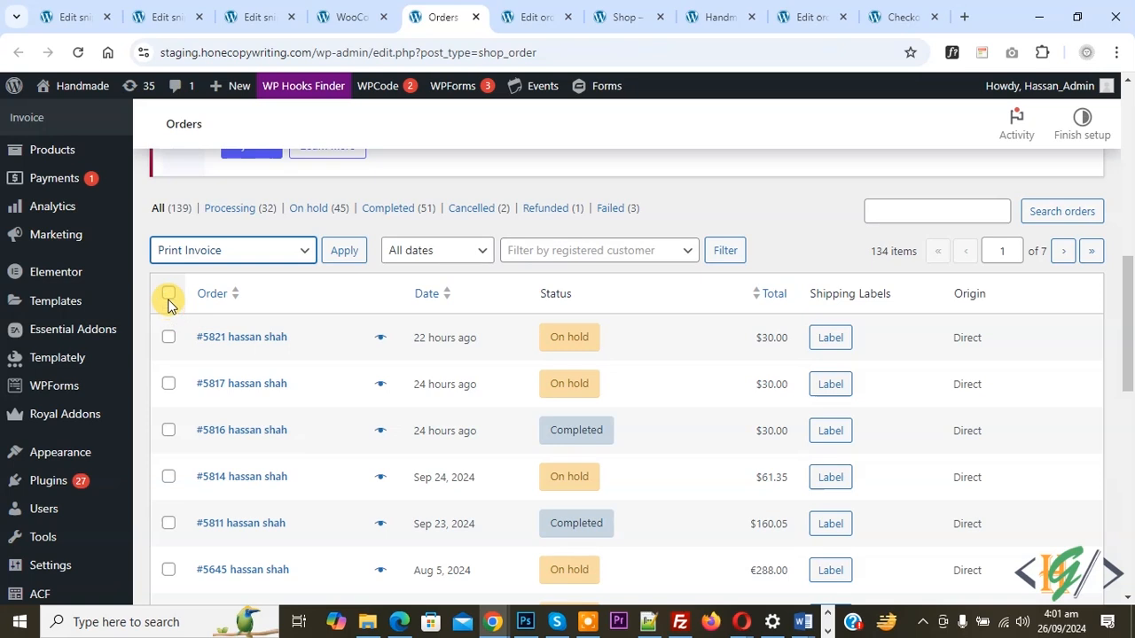
click(169, 337)
click(169, 383)
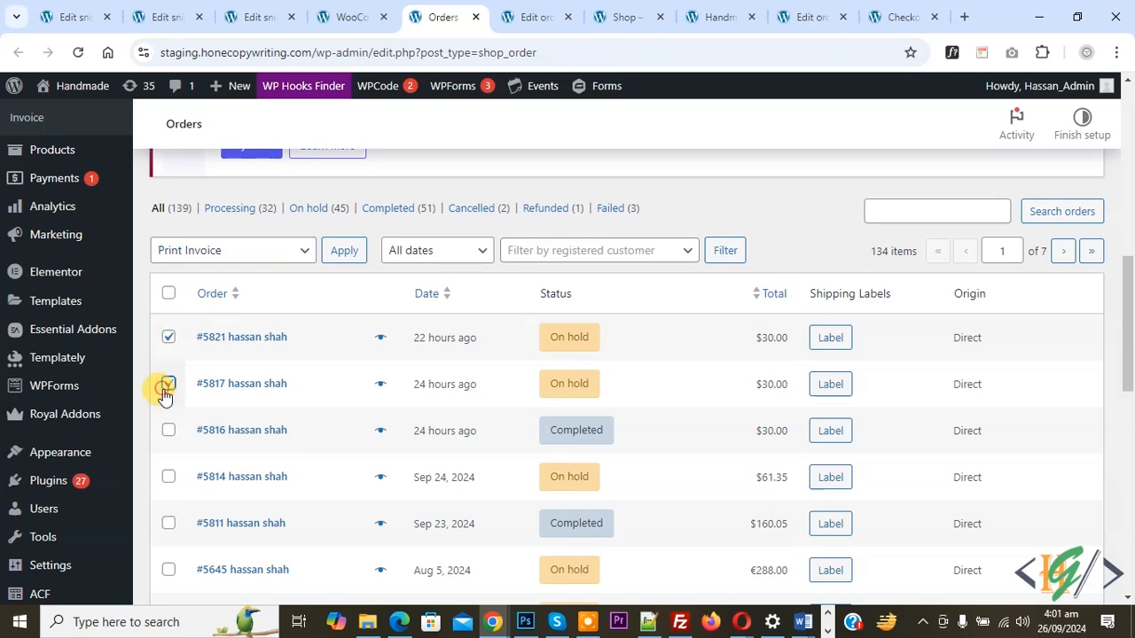
click(168, 430)
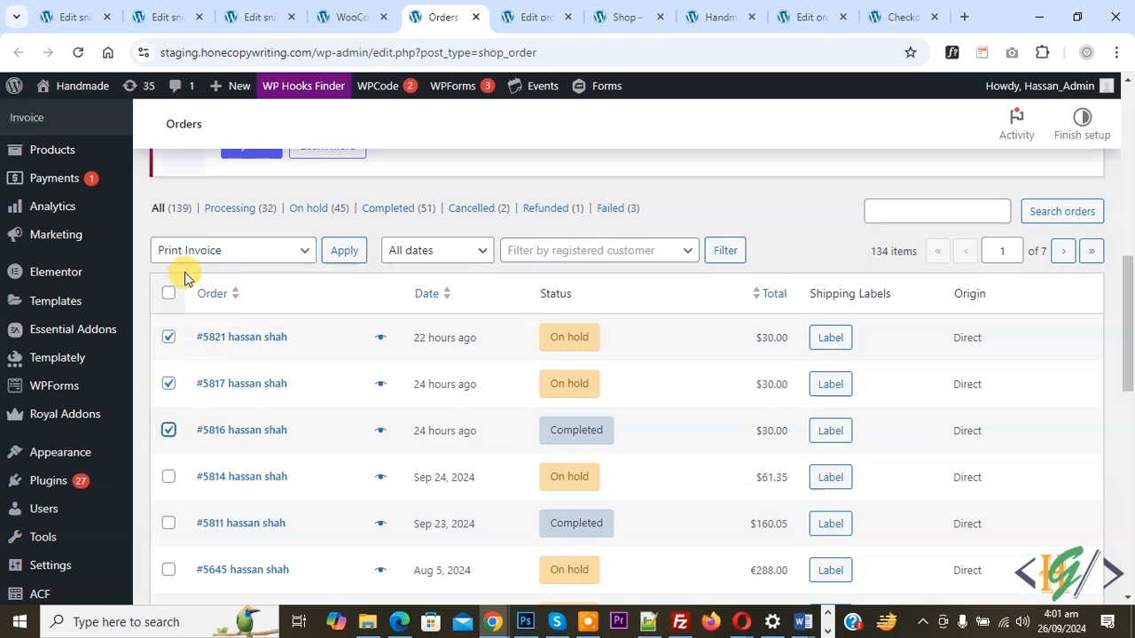
click(346, 254)
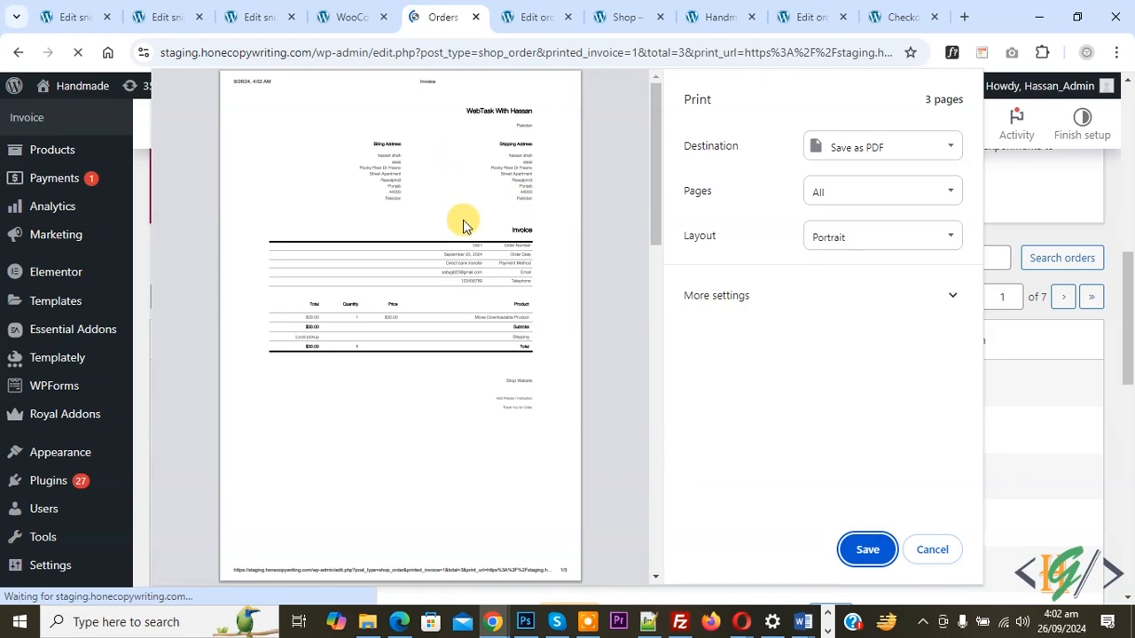
Step: Look through all pages of the bulk invoice print preview and close it without saving
scroll(499, 215, down, 4)
scroll(499, 216, down, 6)
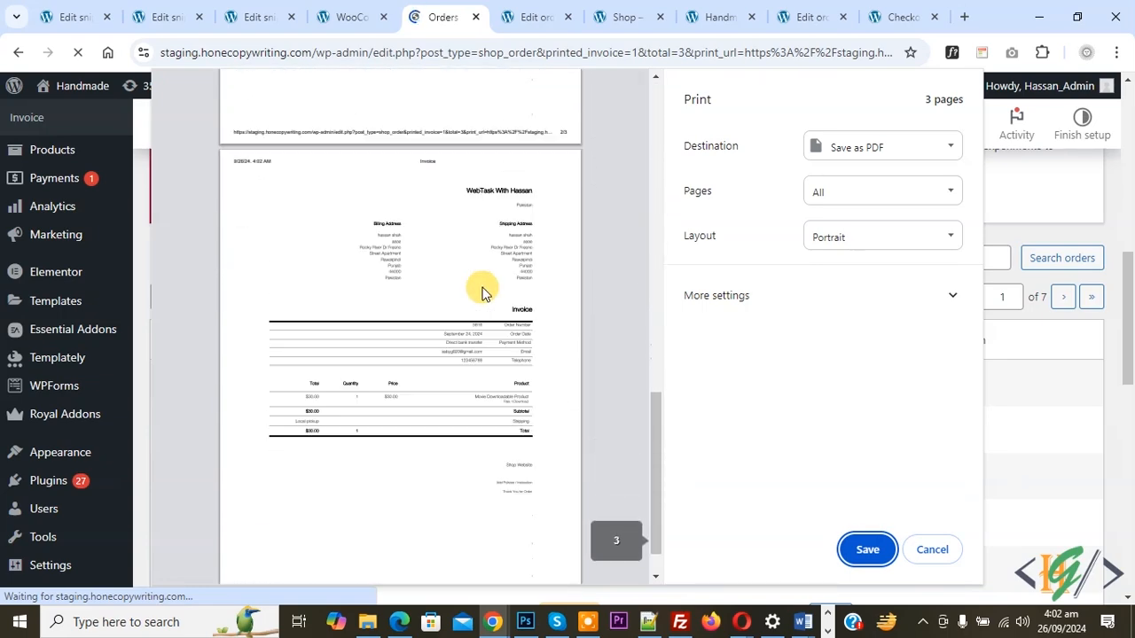
scroll(510, 405, up, 1)
click(932, 550)
Step: Open the cancelled order dated Jun 29, 2024 and go to its Order Printing options
scroll(397, 364, down, 8)
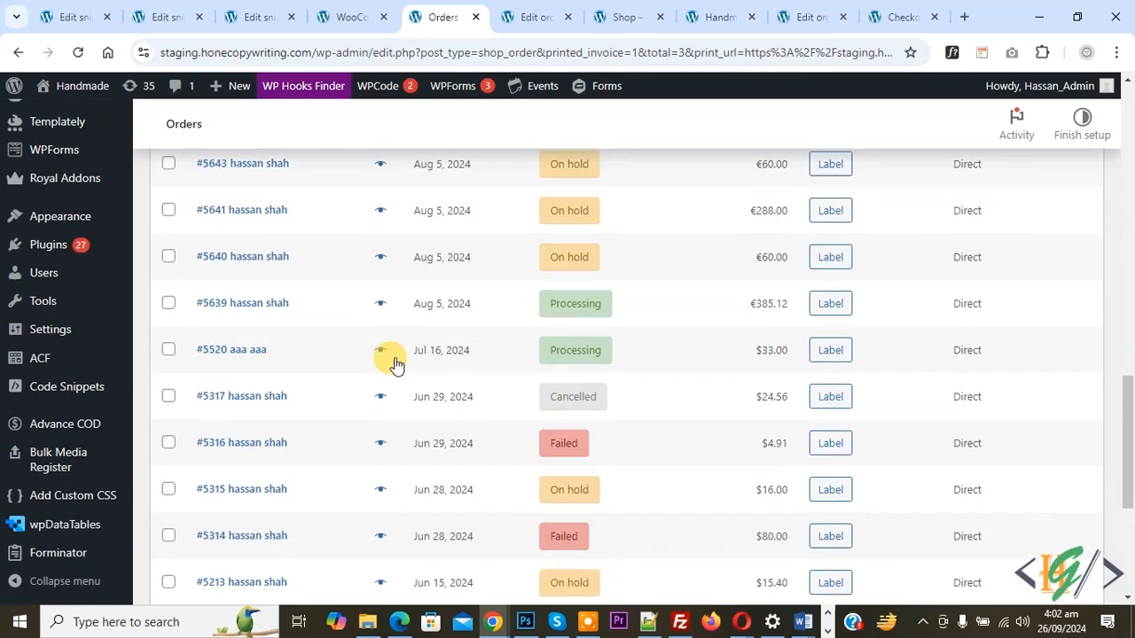
scroll(390, 363, down, 1)
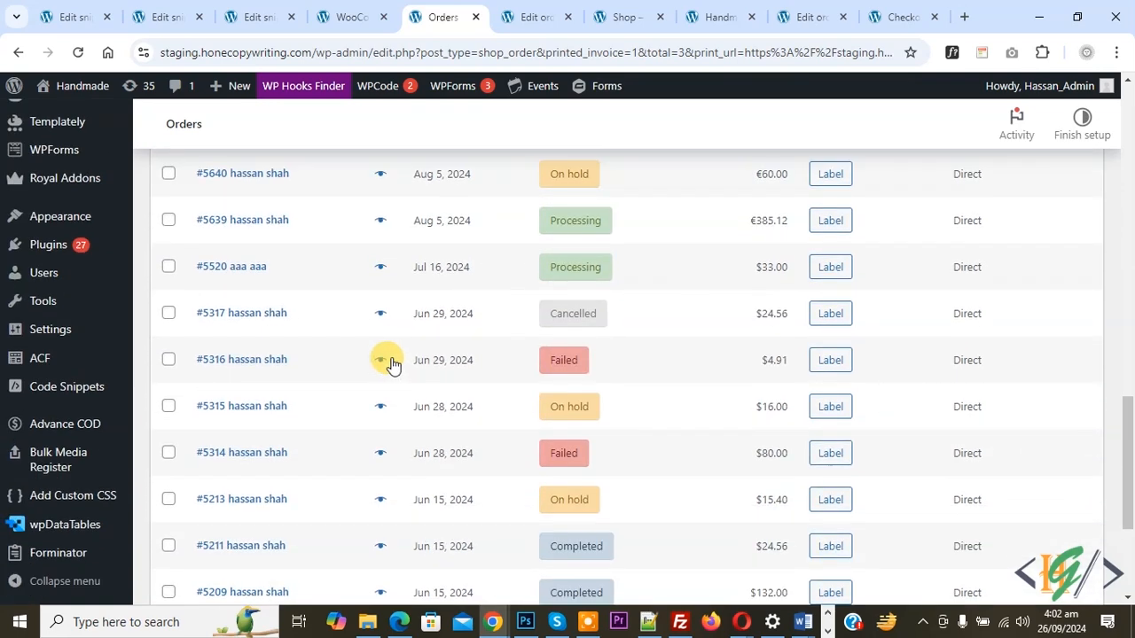
click(271, 319)
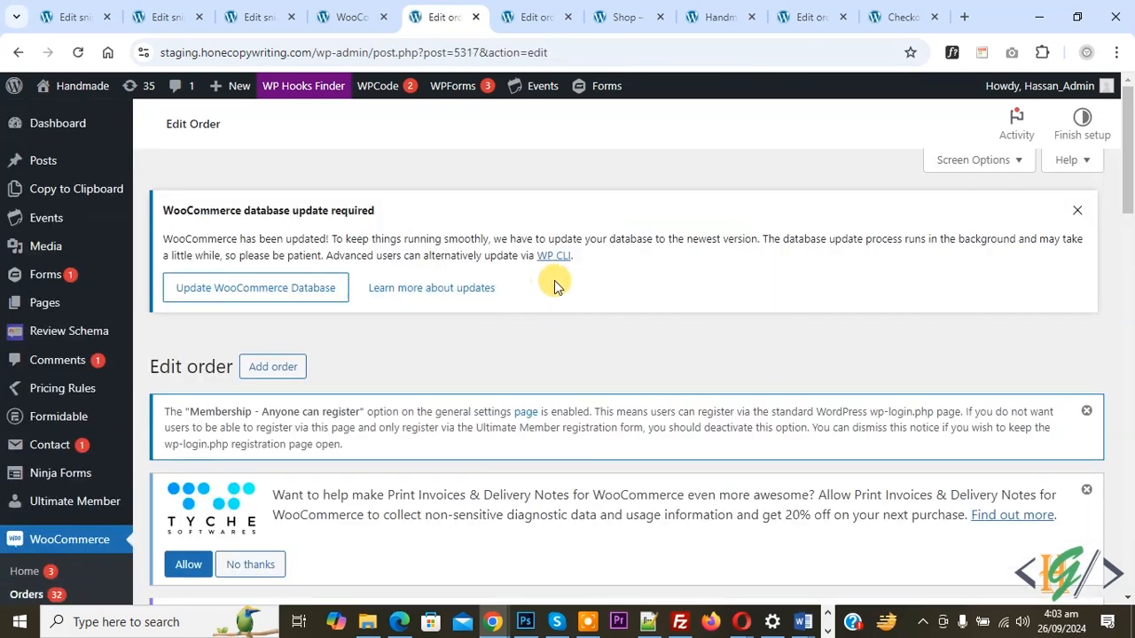
drag(1125, 133, 1129, 546)
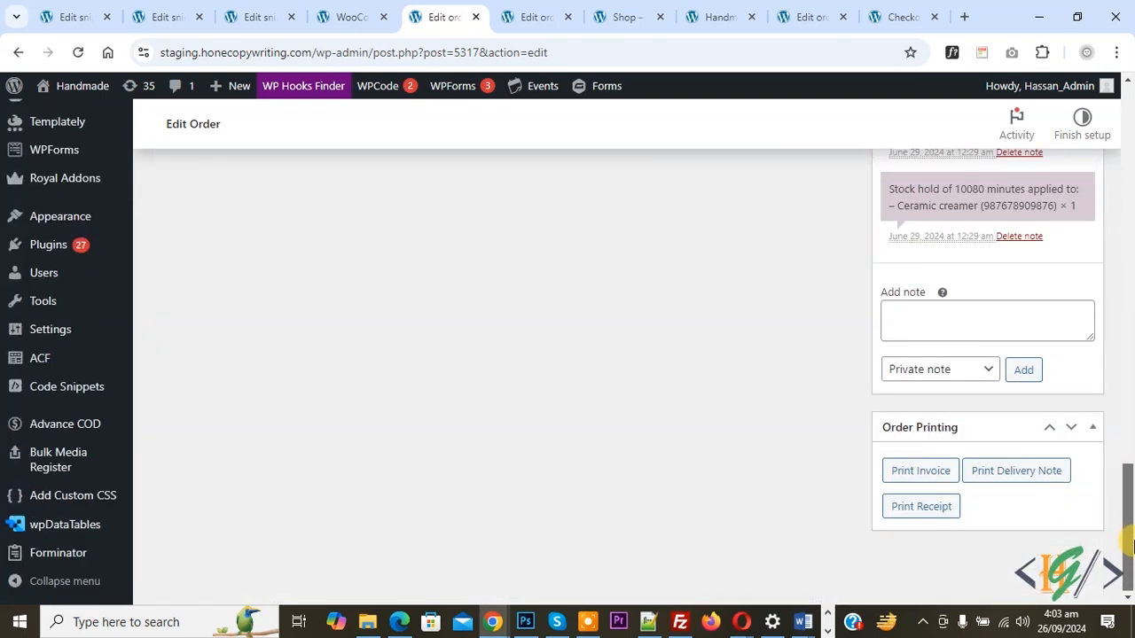
Step: Generate this order's invoice print preview and view the available print destinations, keeping Save as PDF
click(922, 479)
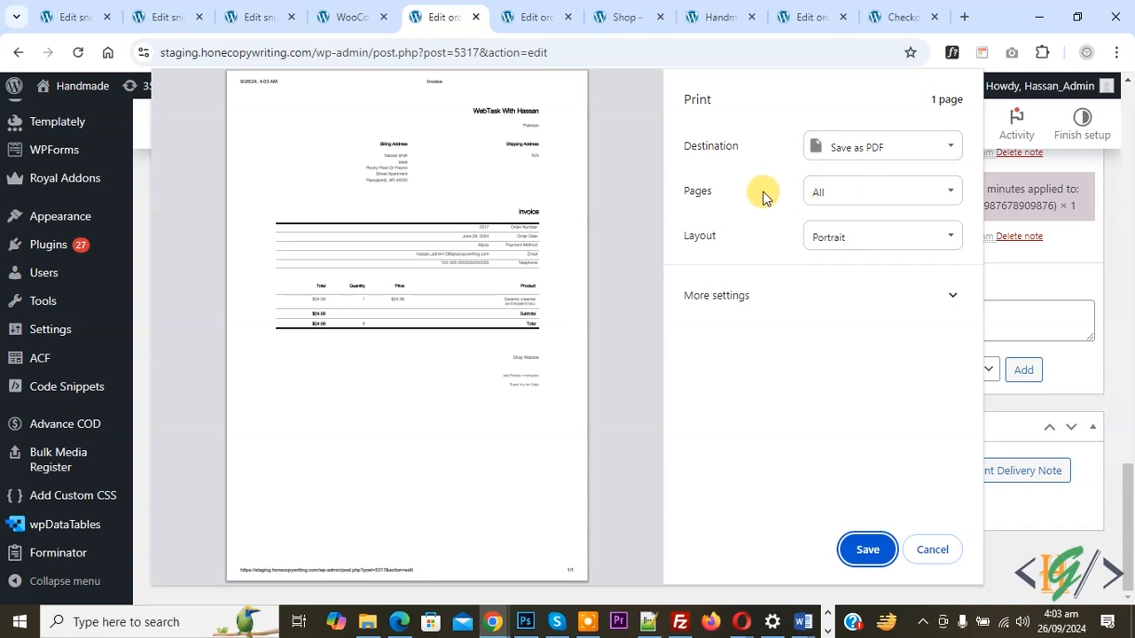
click(867, 158)
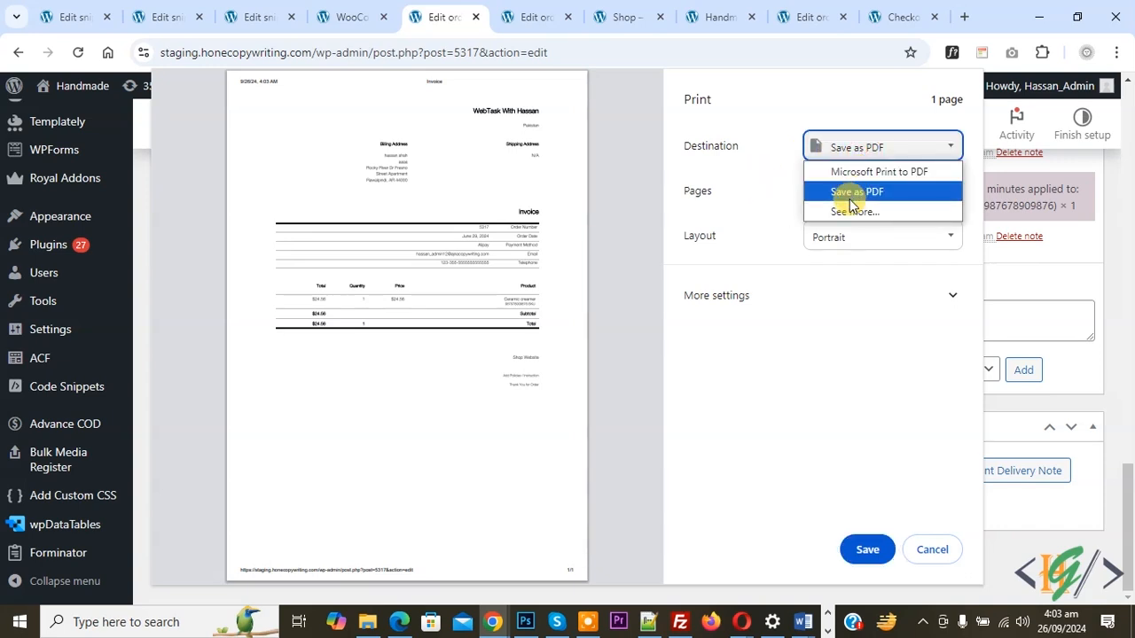
click(814, 390)
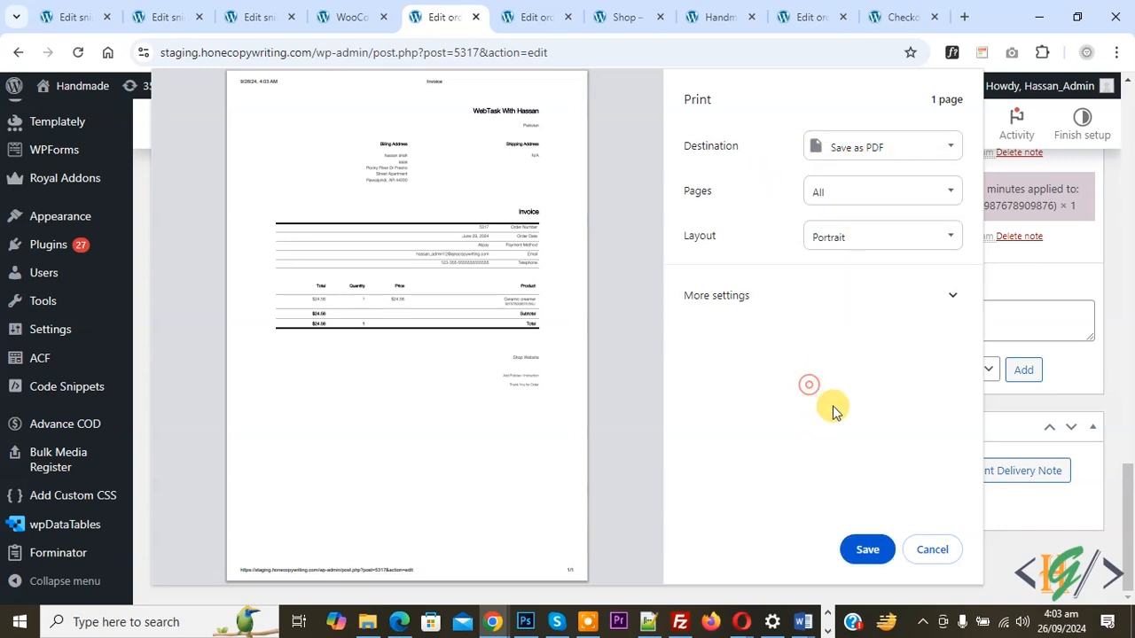